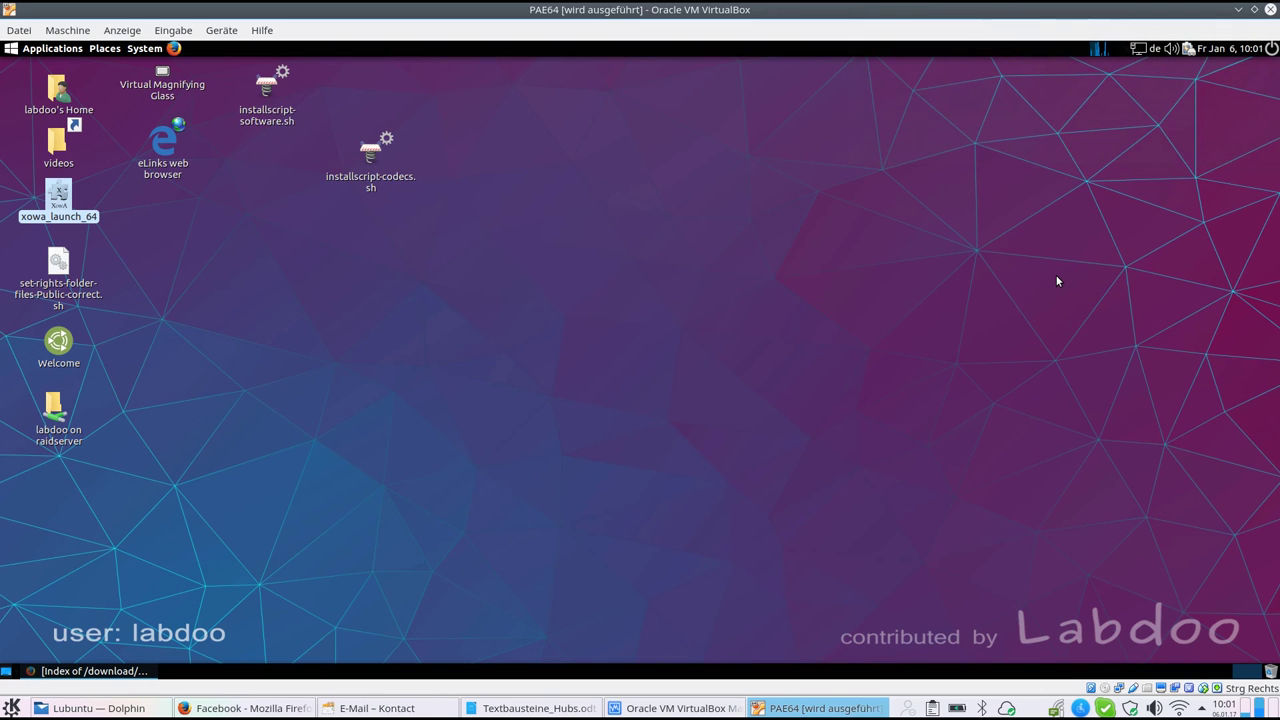
Step: Launch XOWA from the xowa_launch_64 desktop shortcut
double_click(60, 195)
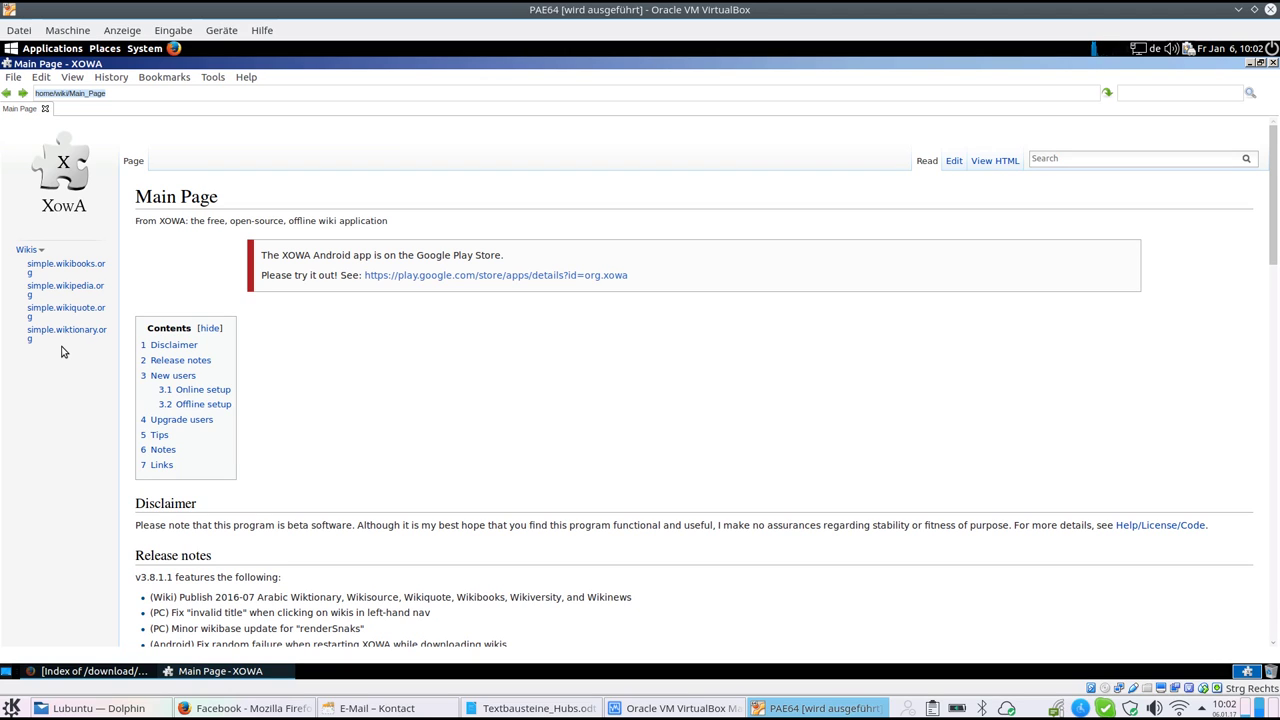
Step: Scroll to the bottom of the Main Page to reach the Import Online link
drag(1270, 207, 1237, 594)
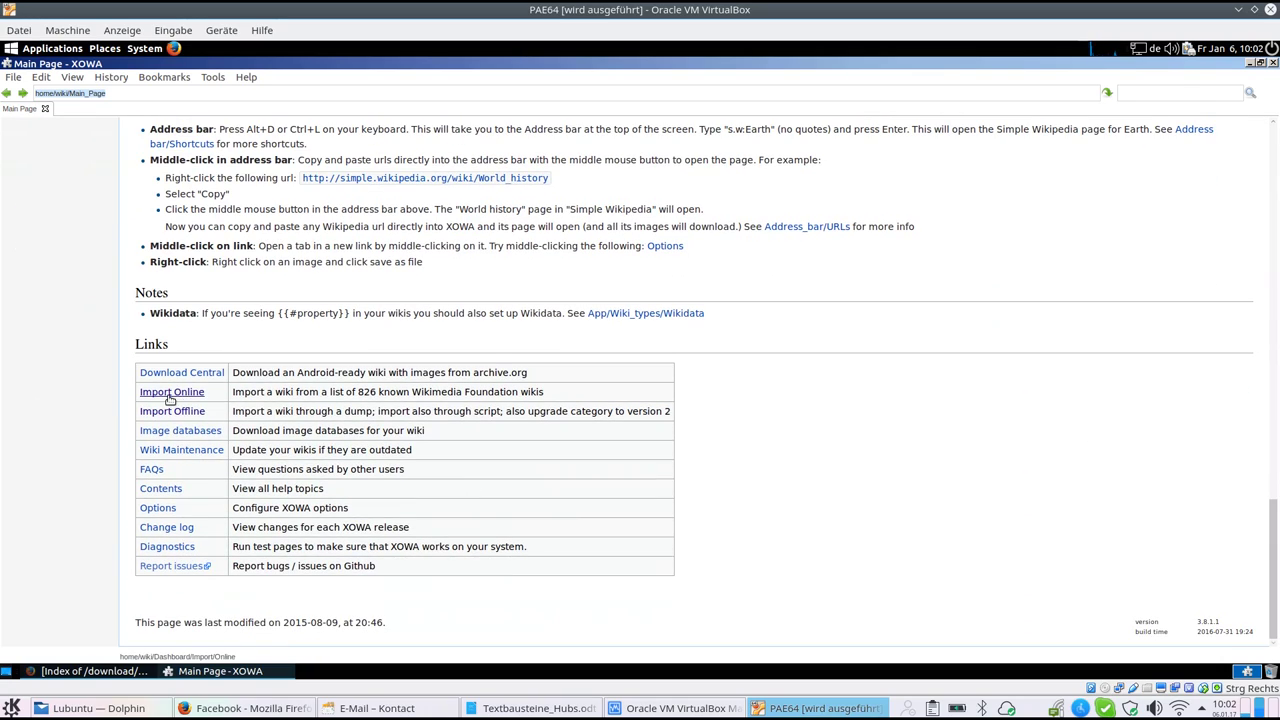
mouse_move(170, 394)
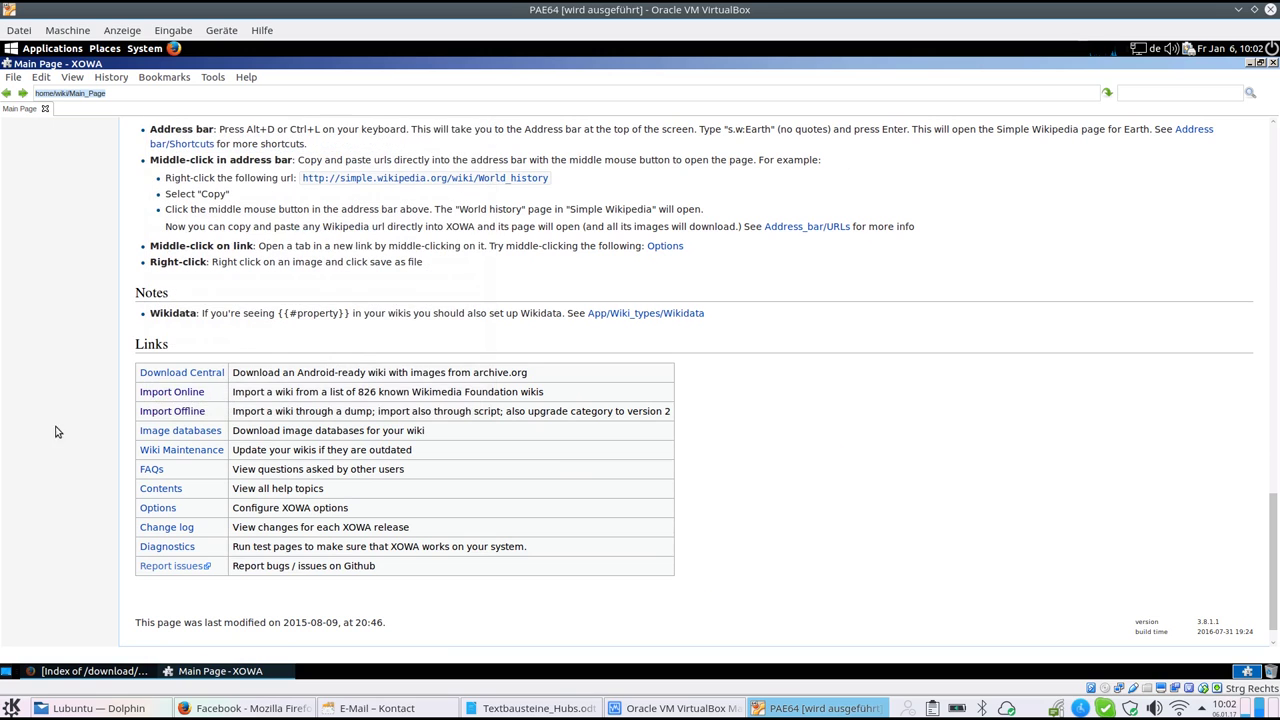
Step: Open the Import Online page and scroll through its list of wiki dumps
click(172, 394)
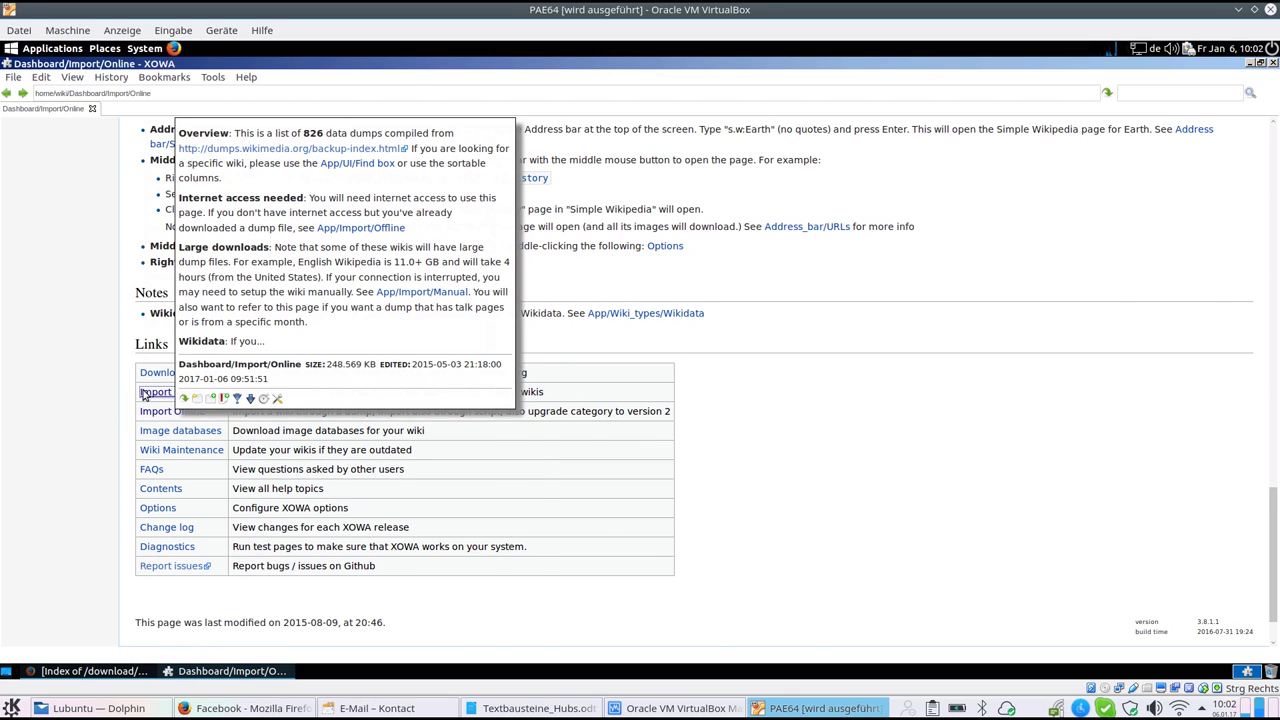
scroll(584, 410, down, 9)
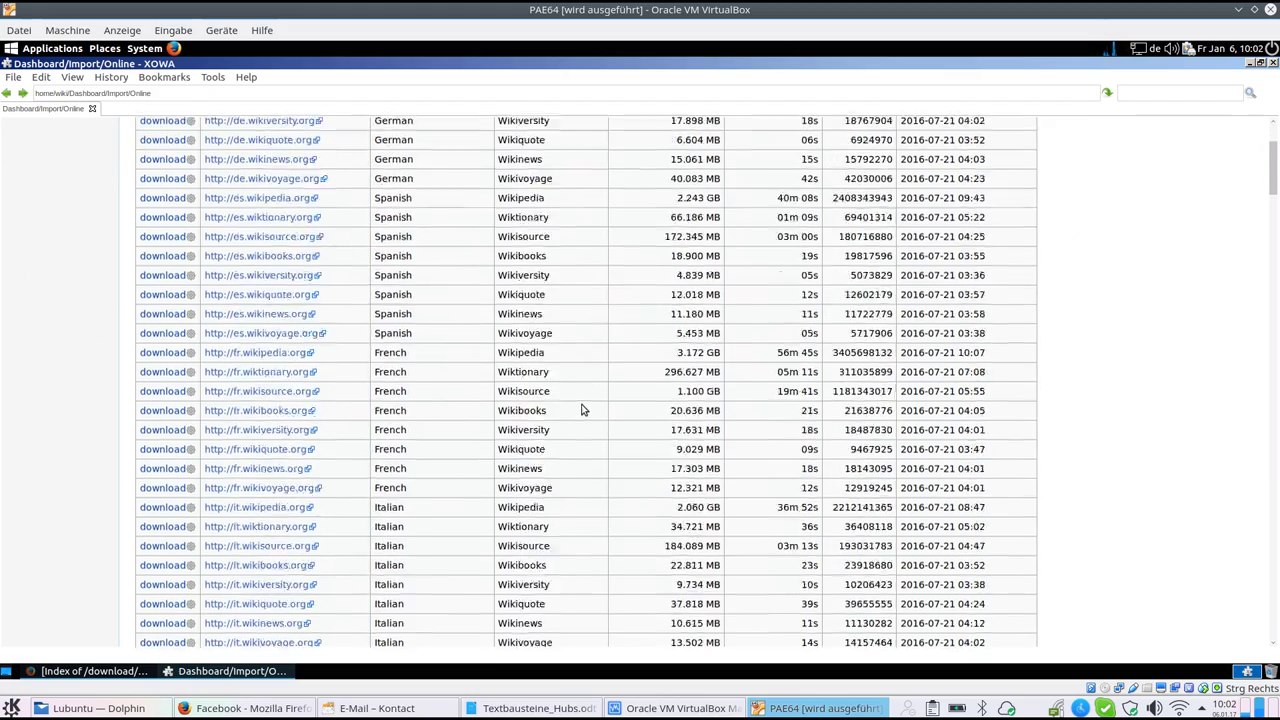
scroll(584, 410, down, 20)
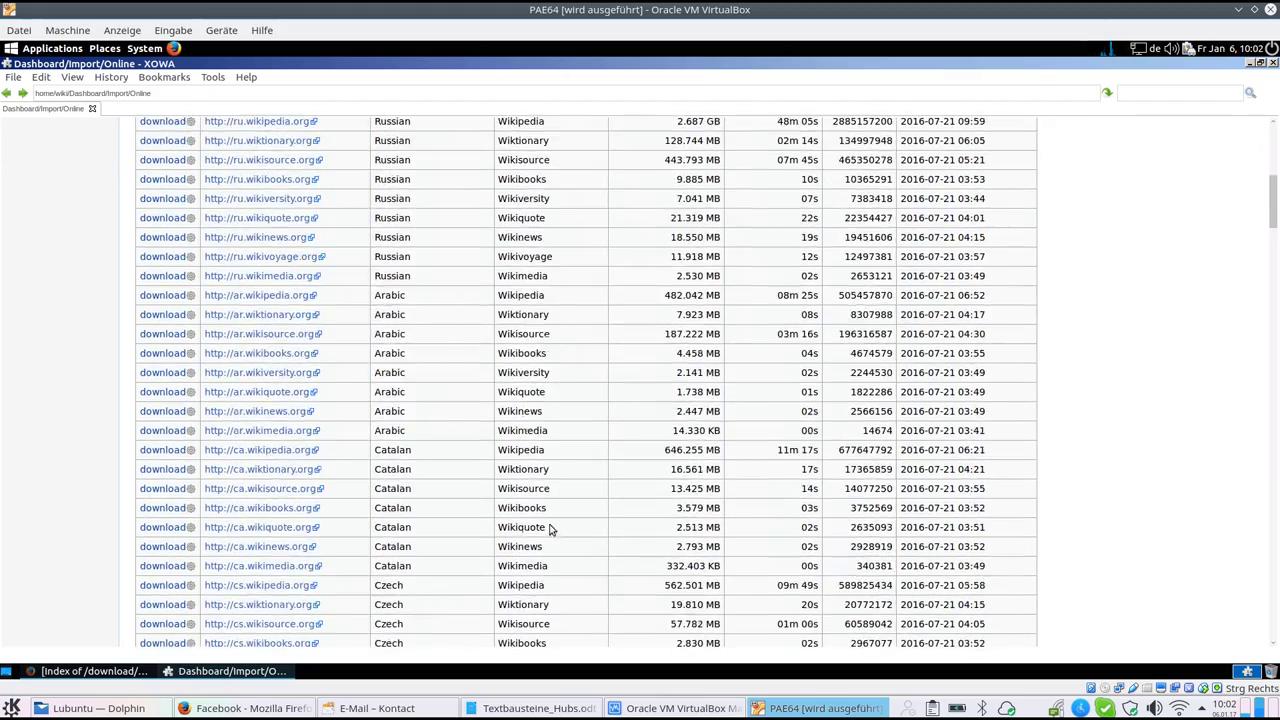
scroll(549, 529, down, 12)
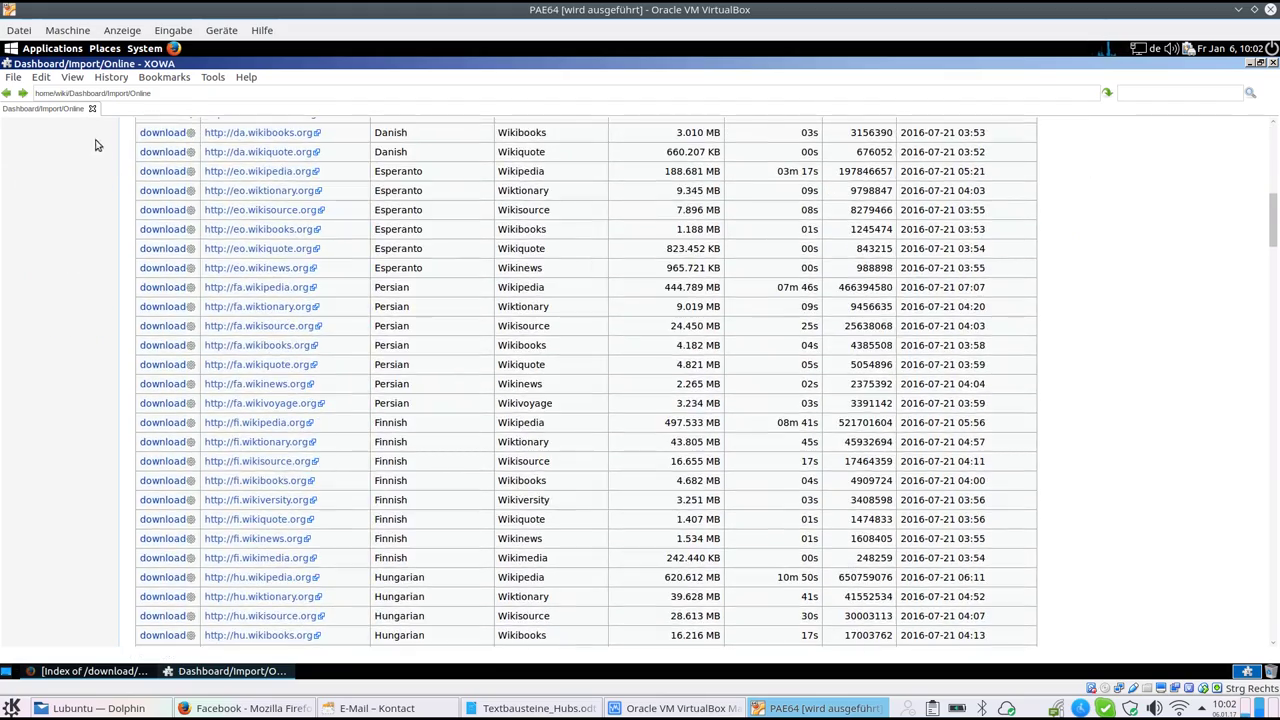
Step: Search the dump list for 'zu' with Edit > Find to locate the Zulu rows
click(42, 77)
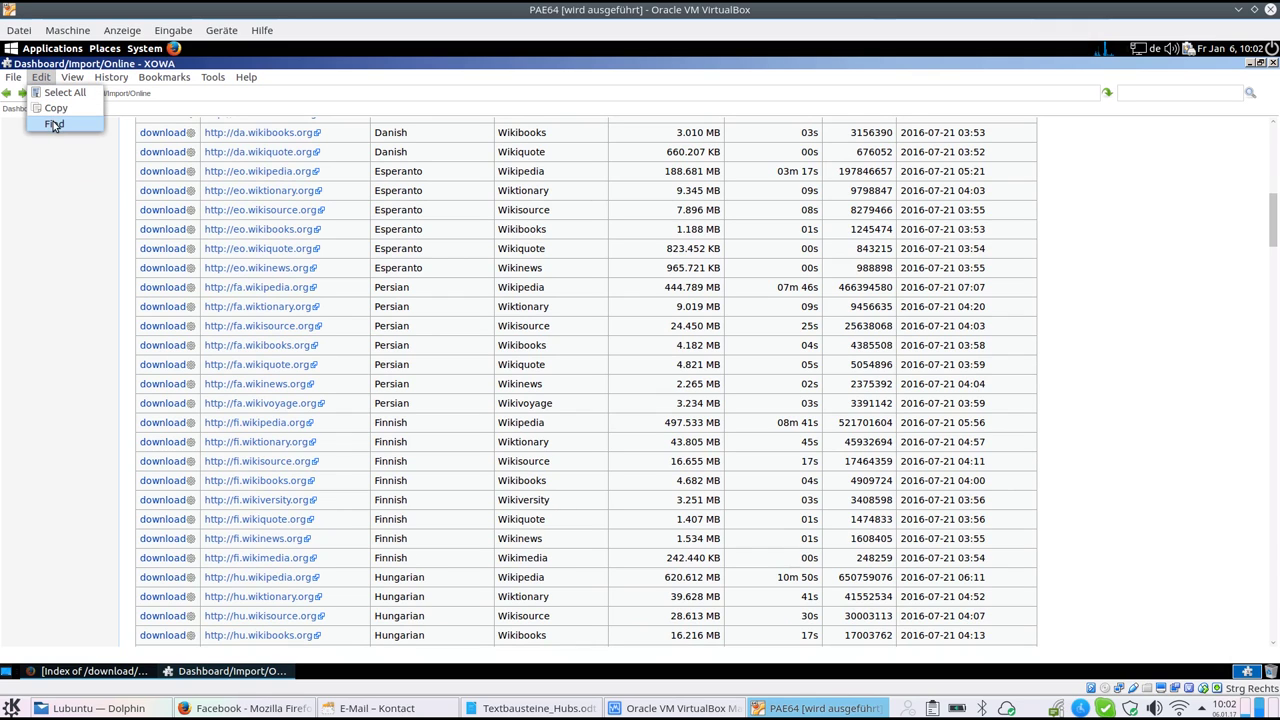
click(54, 124)
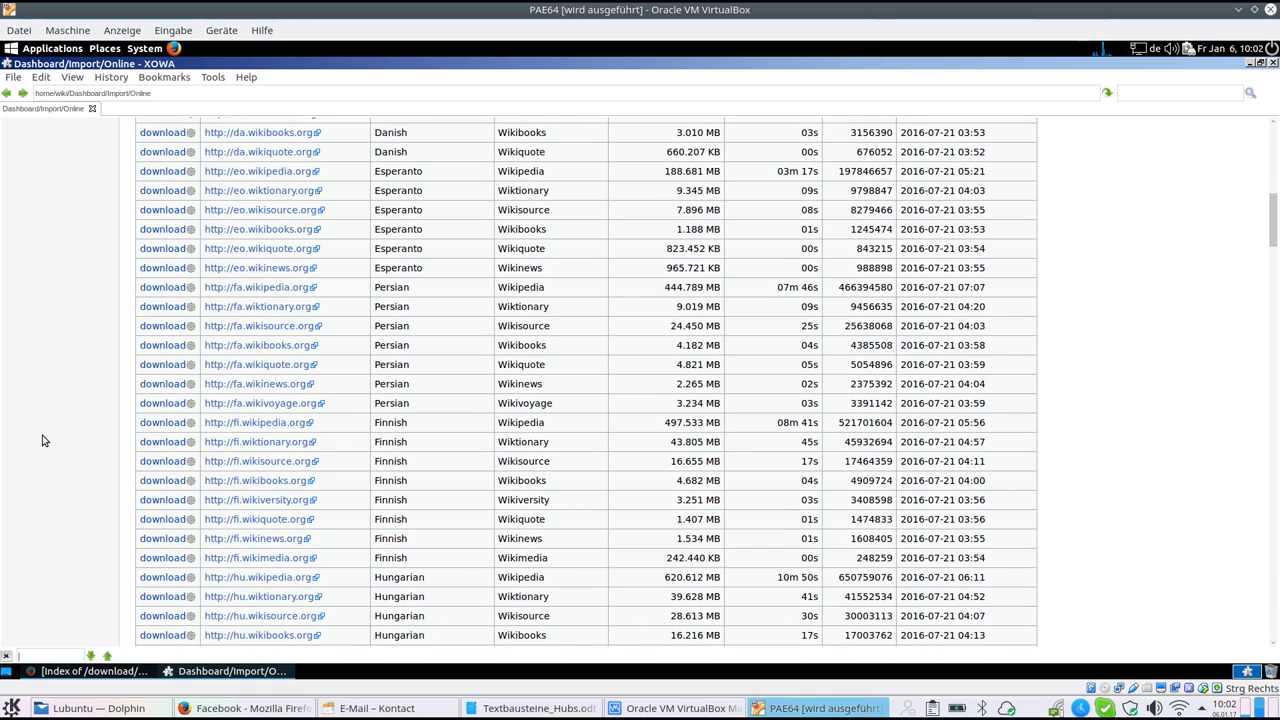
text(zul)
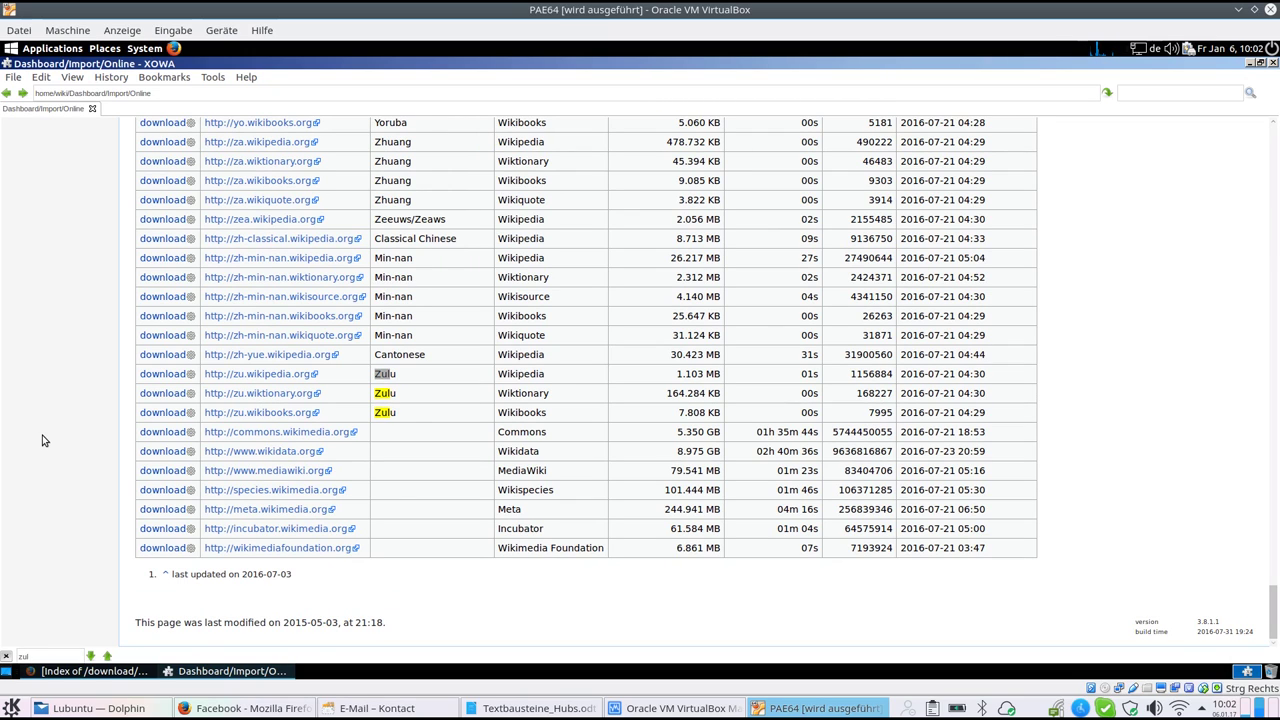
key(BackSpace)
Step: Return to the Main Page and open the Import Offline dashboard page
click(6, 92)
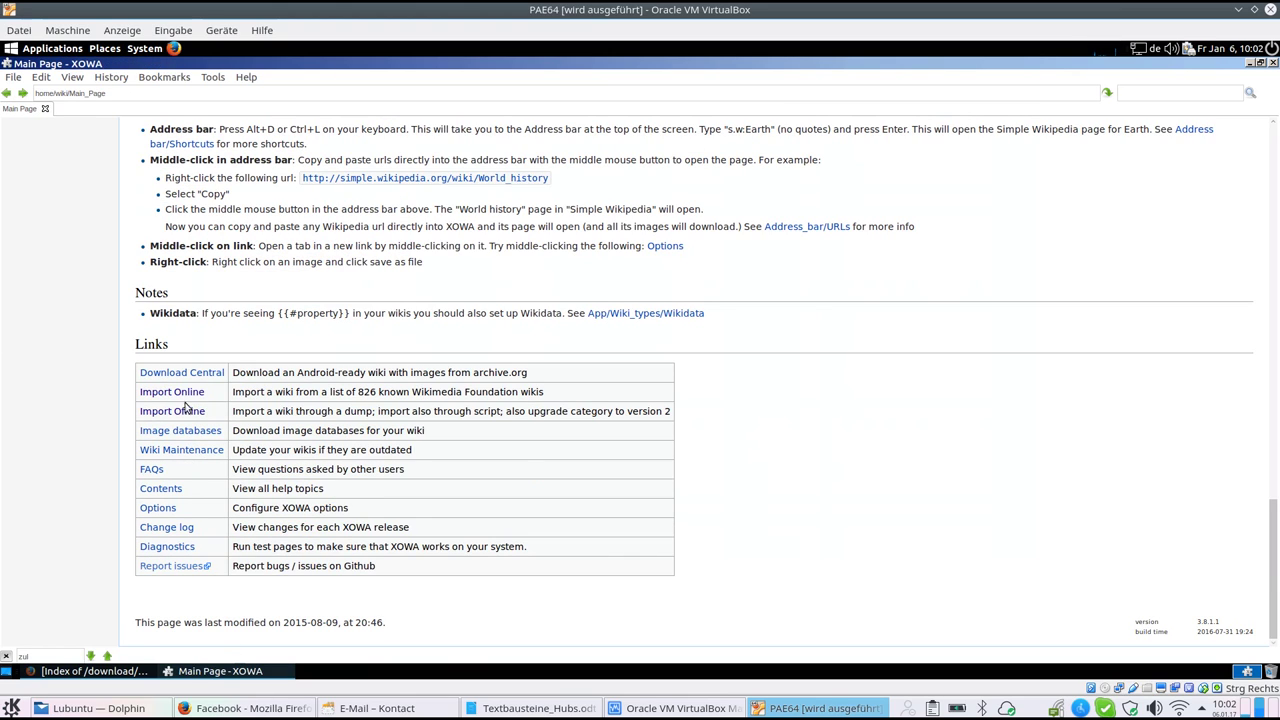
mouse_move(172, 413)
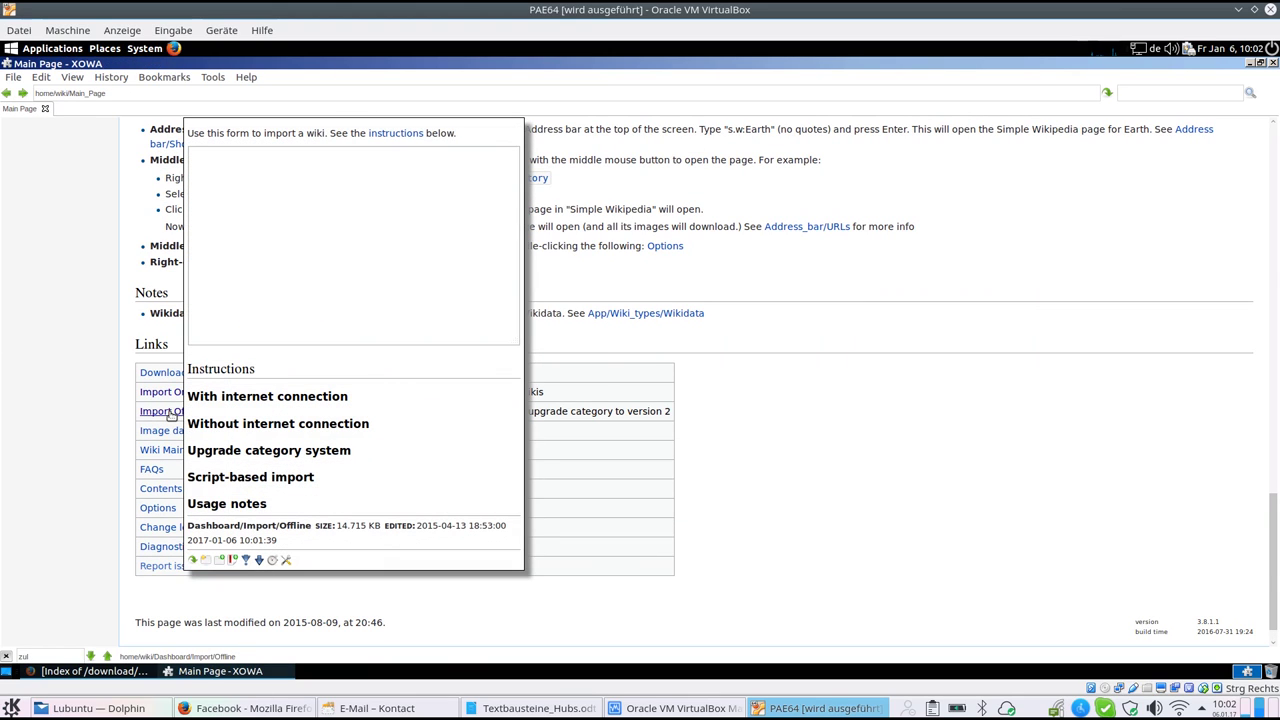
click(170, 413)
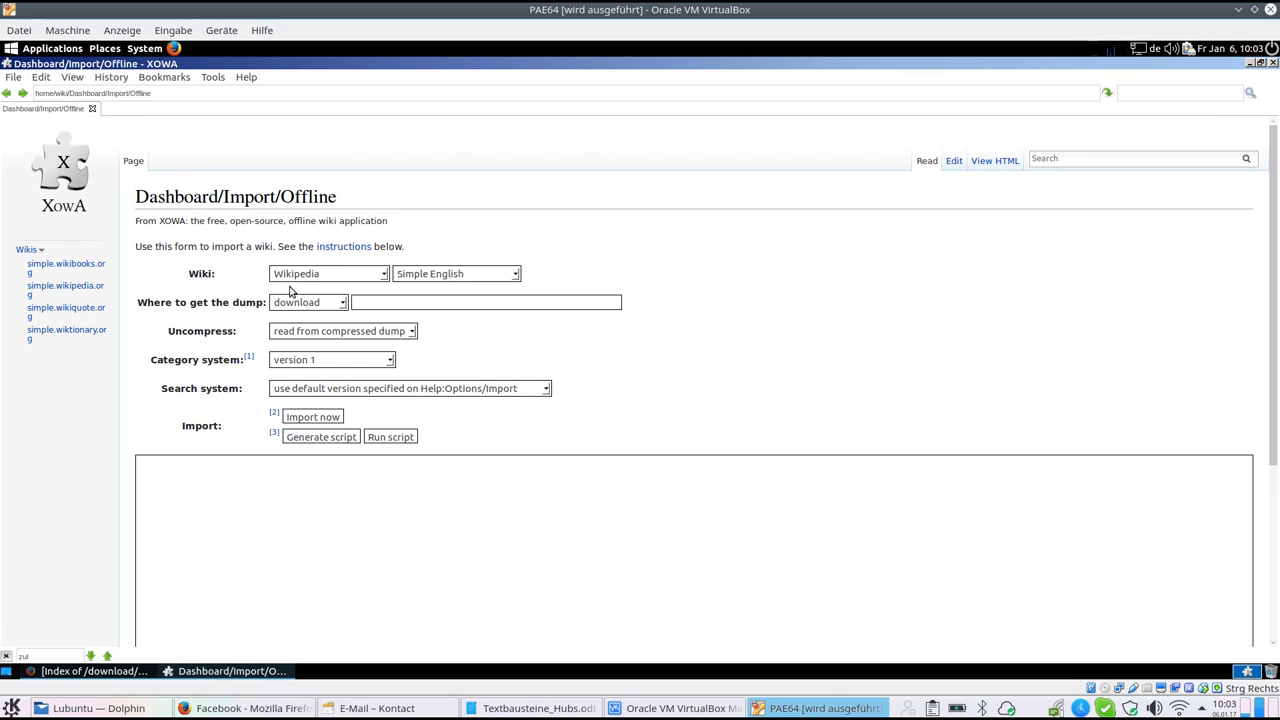
Step: Set the import language to Zulu and the category system to version 2
click(515, 274)
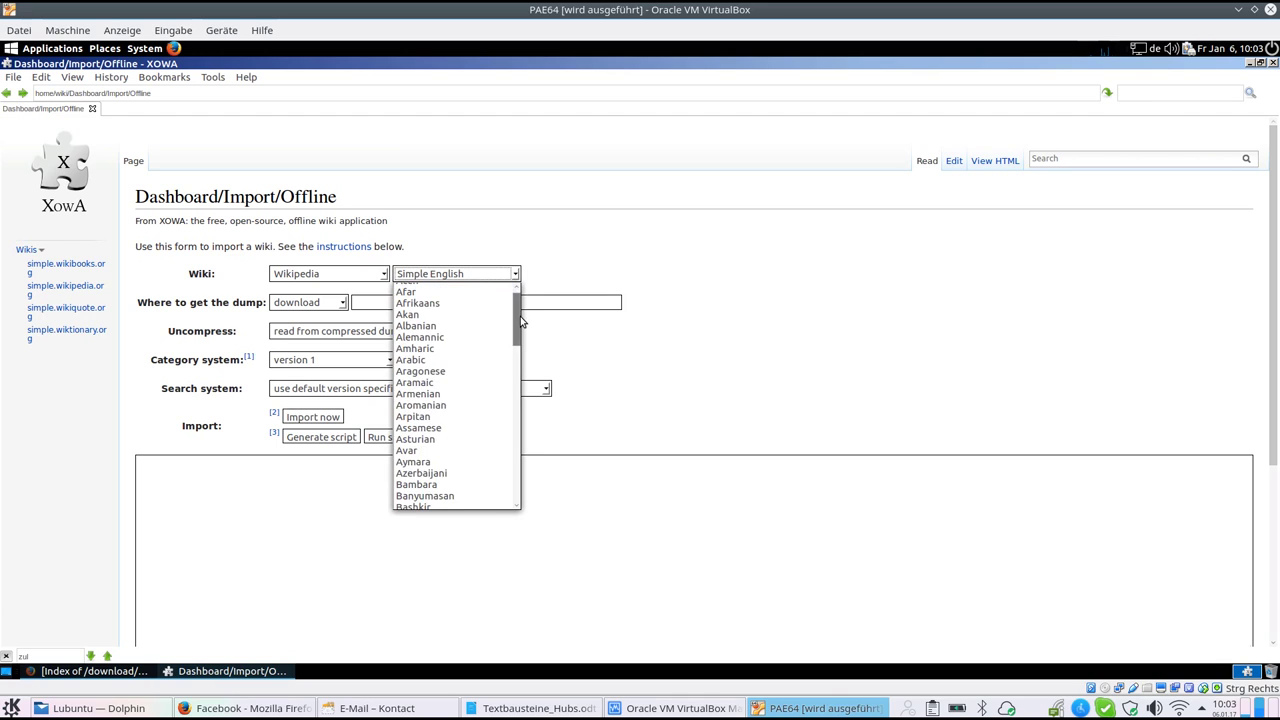
scroll(432, 480, down, 15)
click(432, 503)
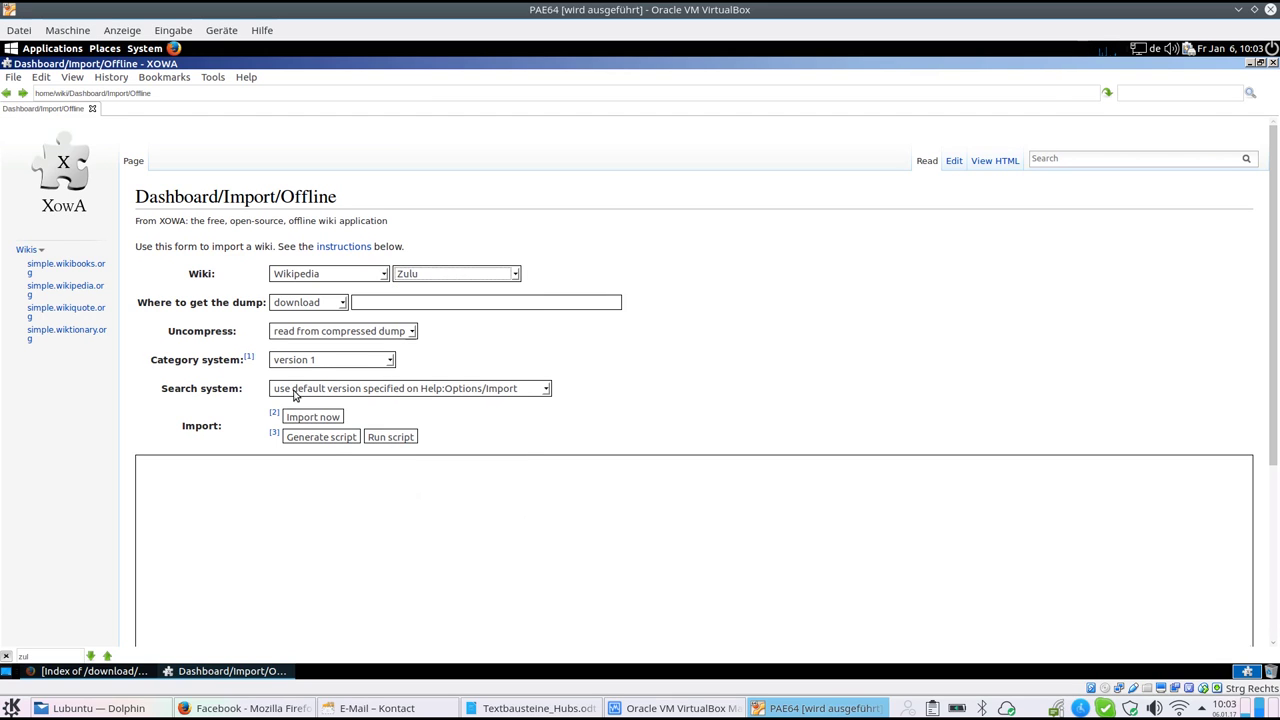
click(315, 362)
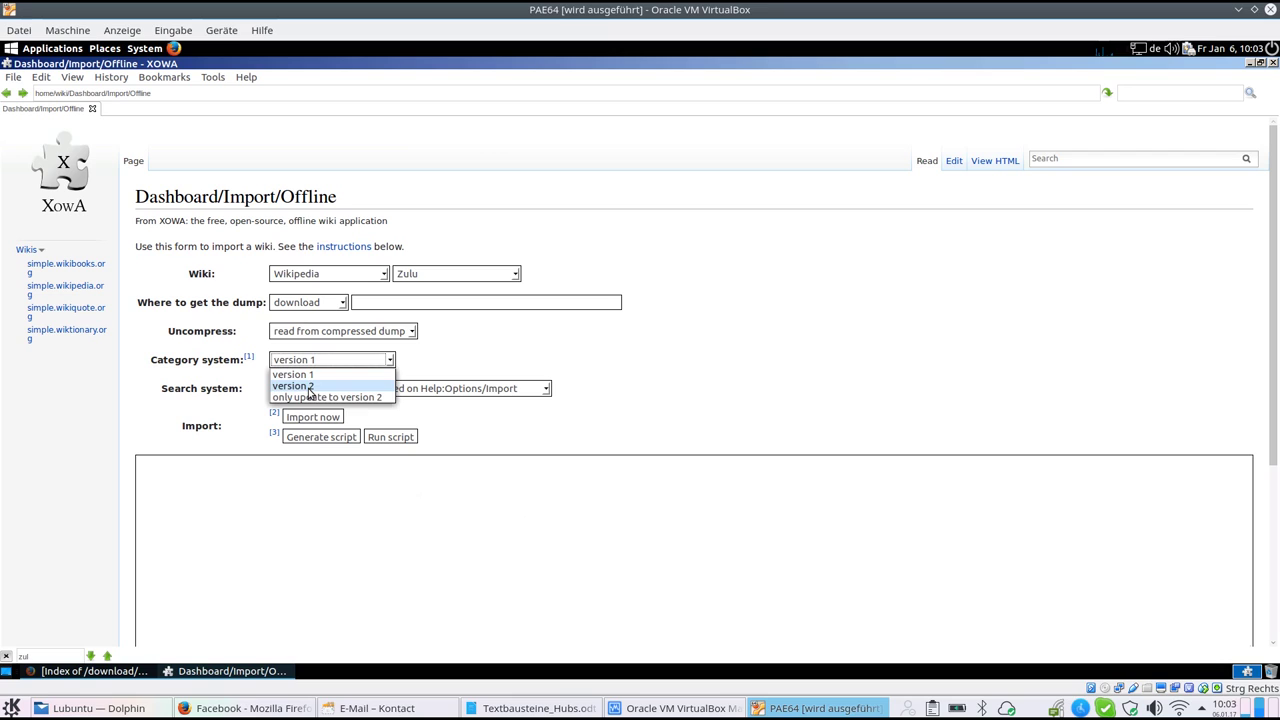
click(308, 387)
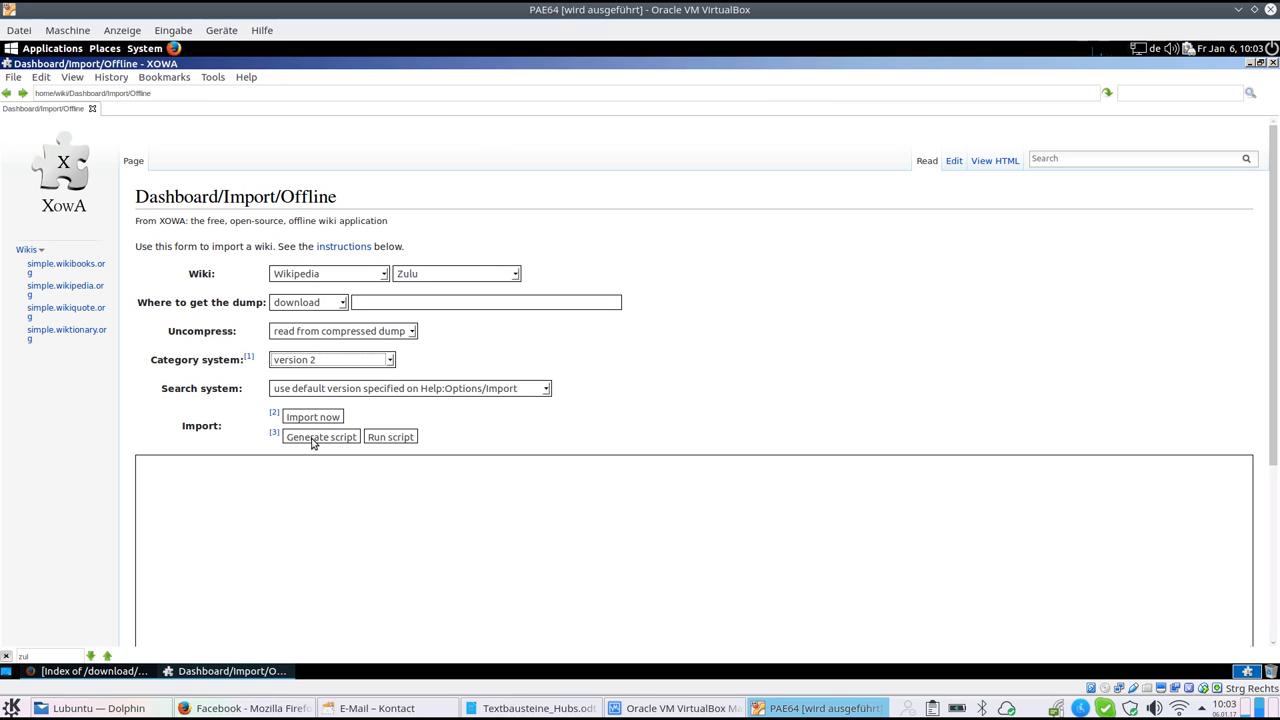
click(390, 362)
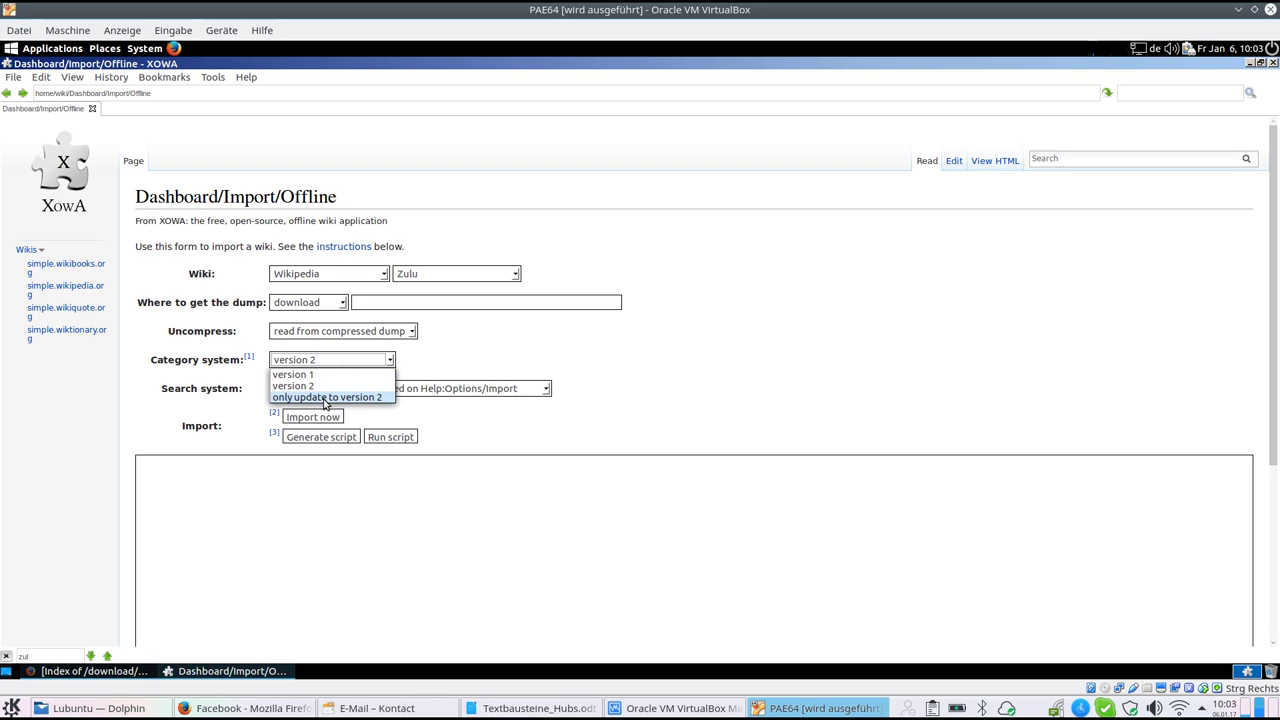
click(46, 268)
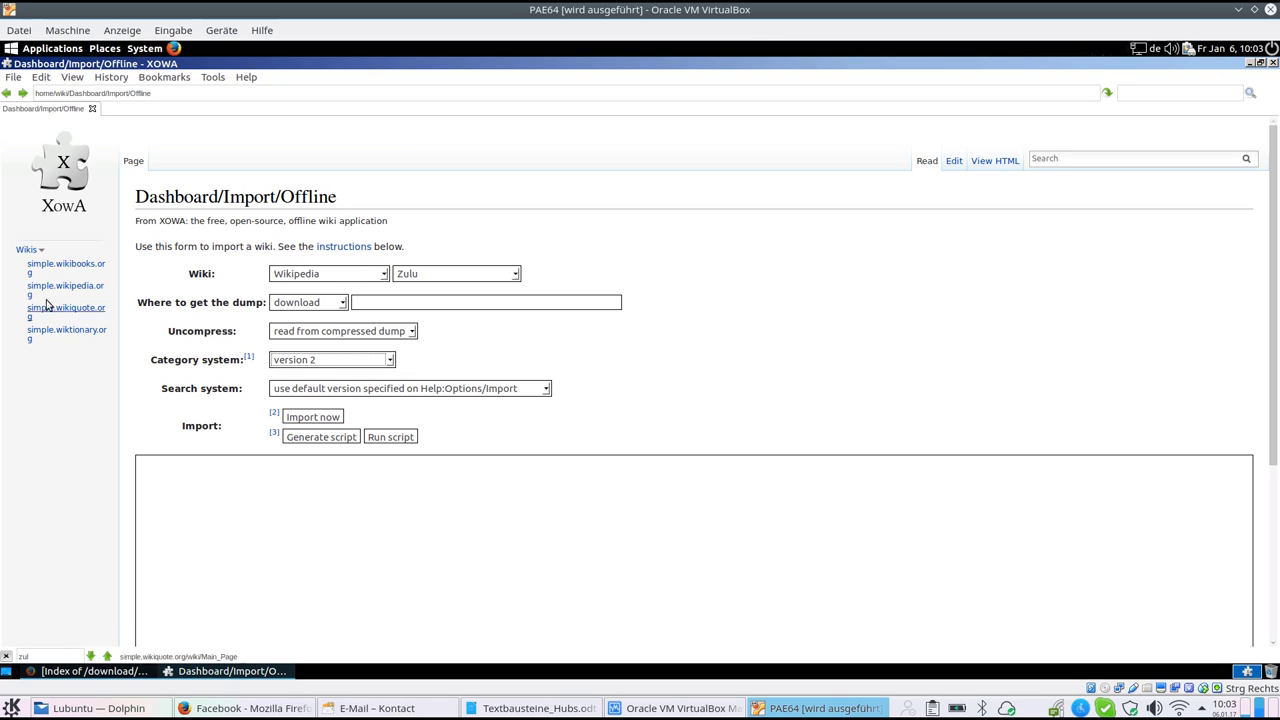
Step: Open Simple English Wikibooks, visit its Abacus page, then go back to its Main Page
click(60, 268)
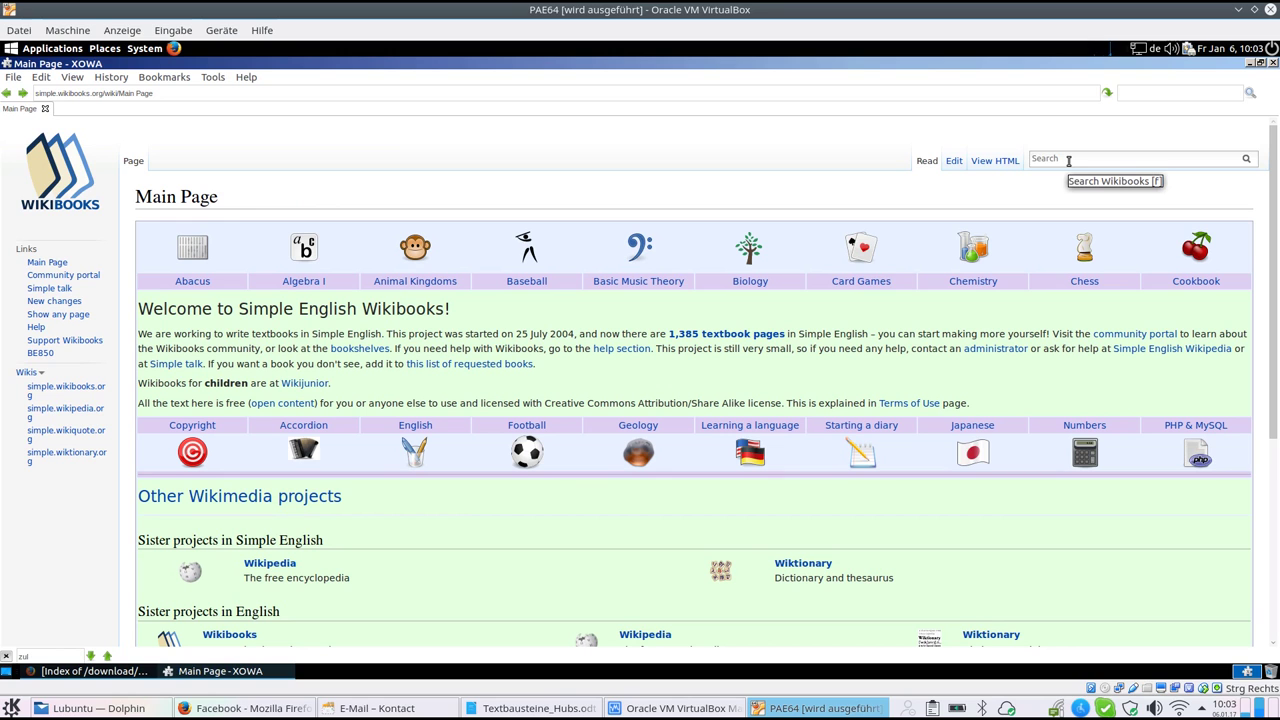
scroll(376, 532, down, 3)
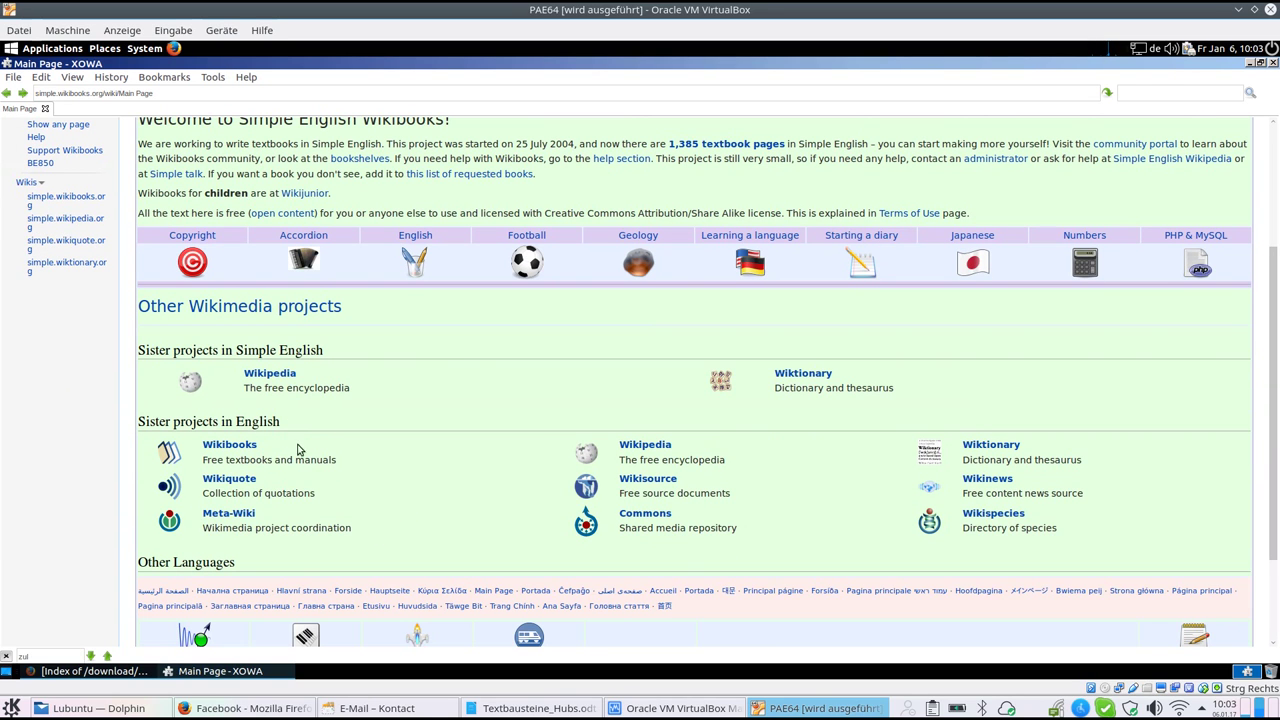
scroll(298, 575, down, 2)
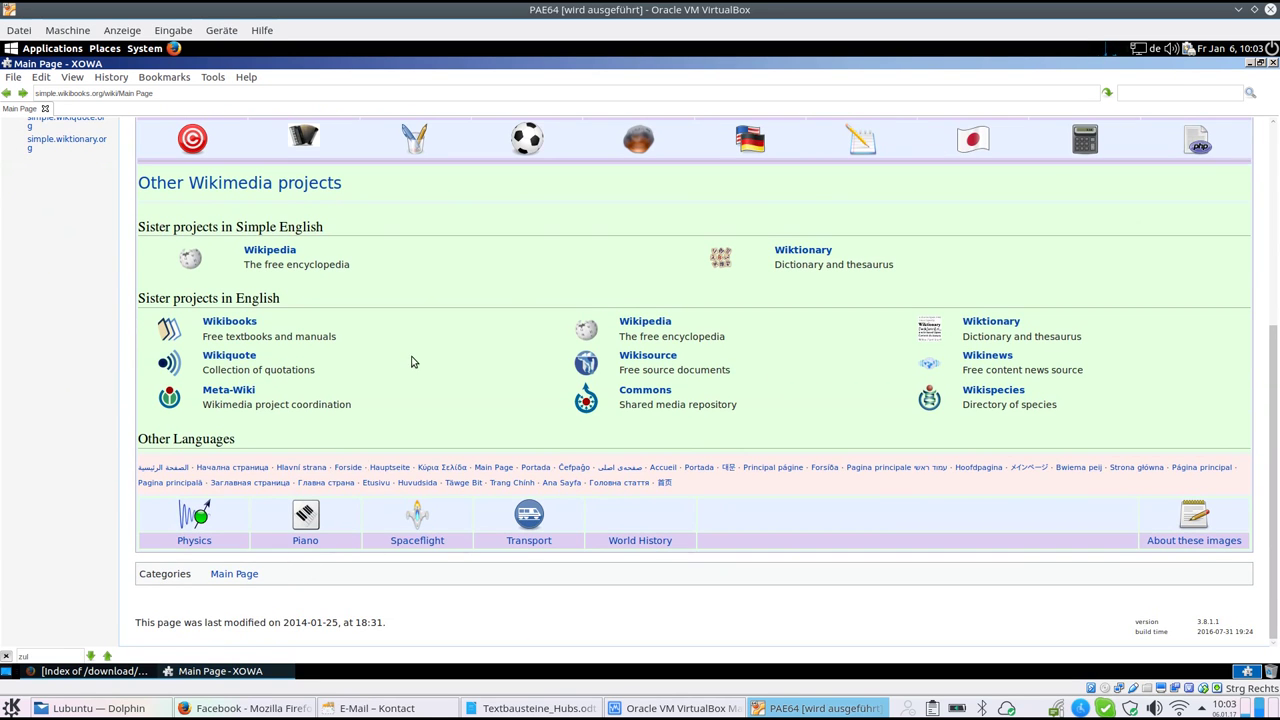
scroll(427, 352, up, 4)
click(186, 234)
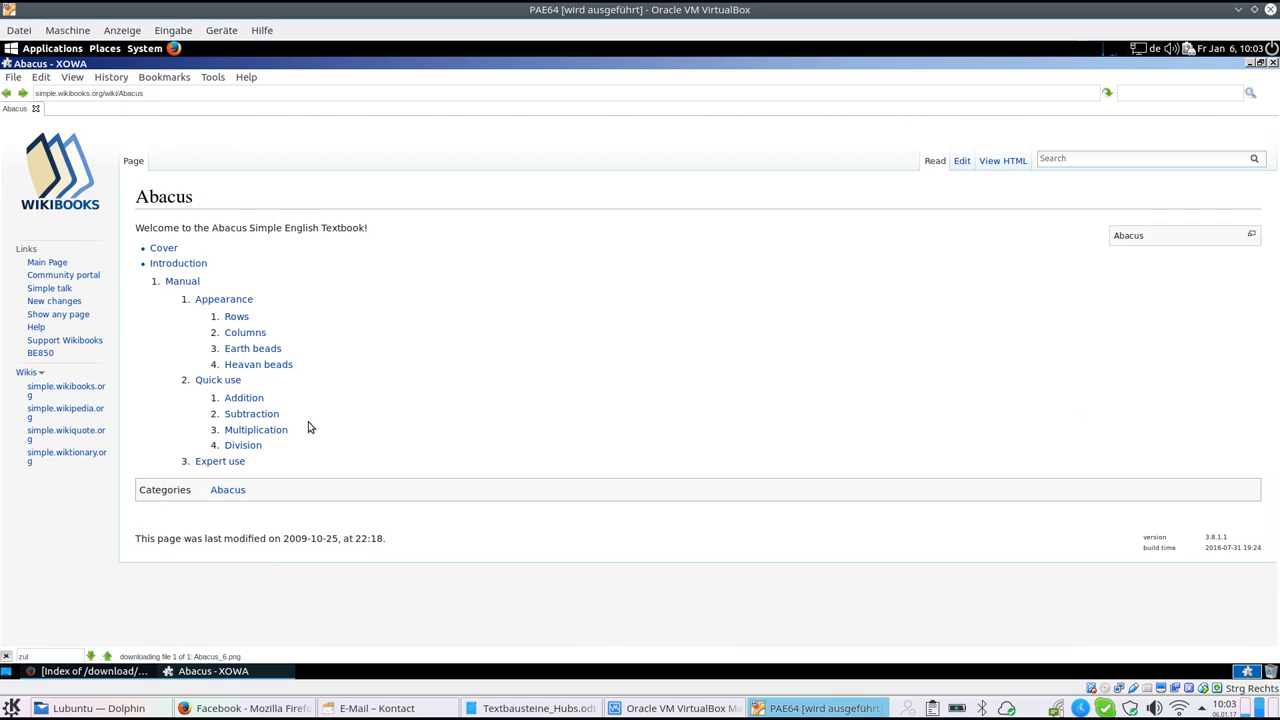
click(7, 93)
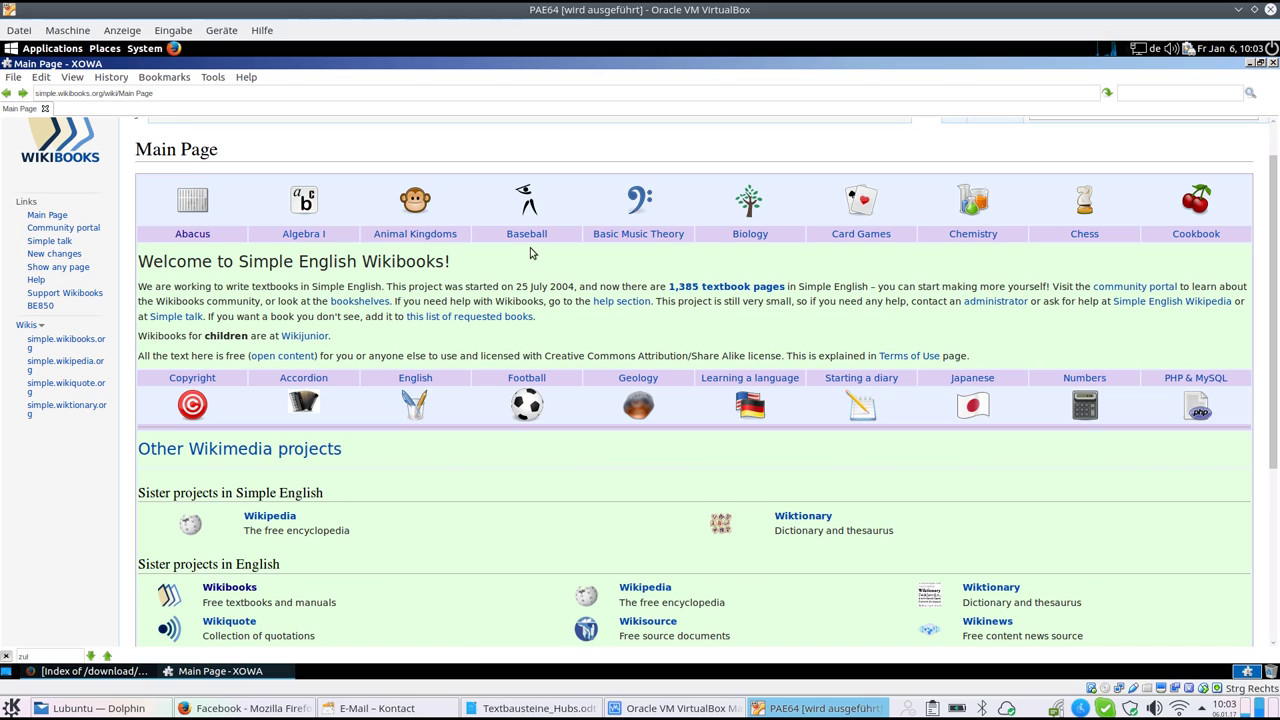
Step: Open simple.wikipedia.org in a new tab from the sidebar link
right_click(56, 364)
click(86, 370)
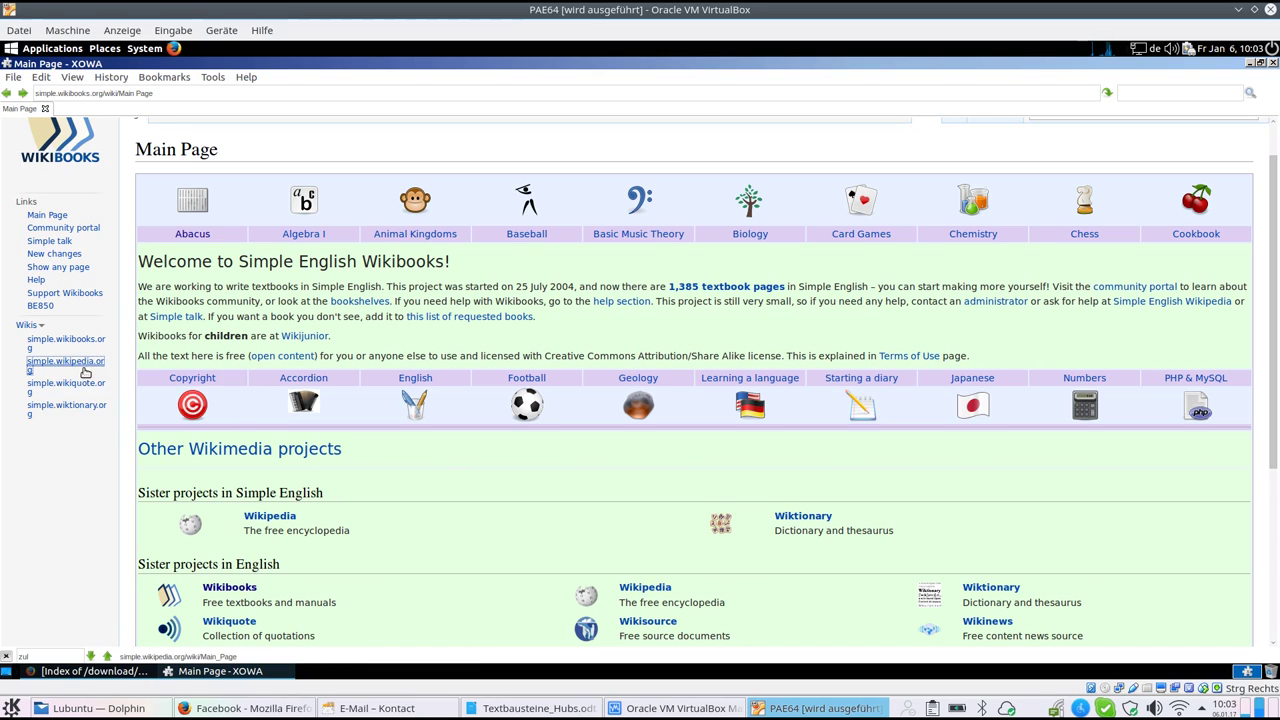
right_click(74, 384)
Step: Open Simple English Wikiquote in a new tab and switch between the Wikipedia and Wikiquote tabs
click(100, 390)
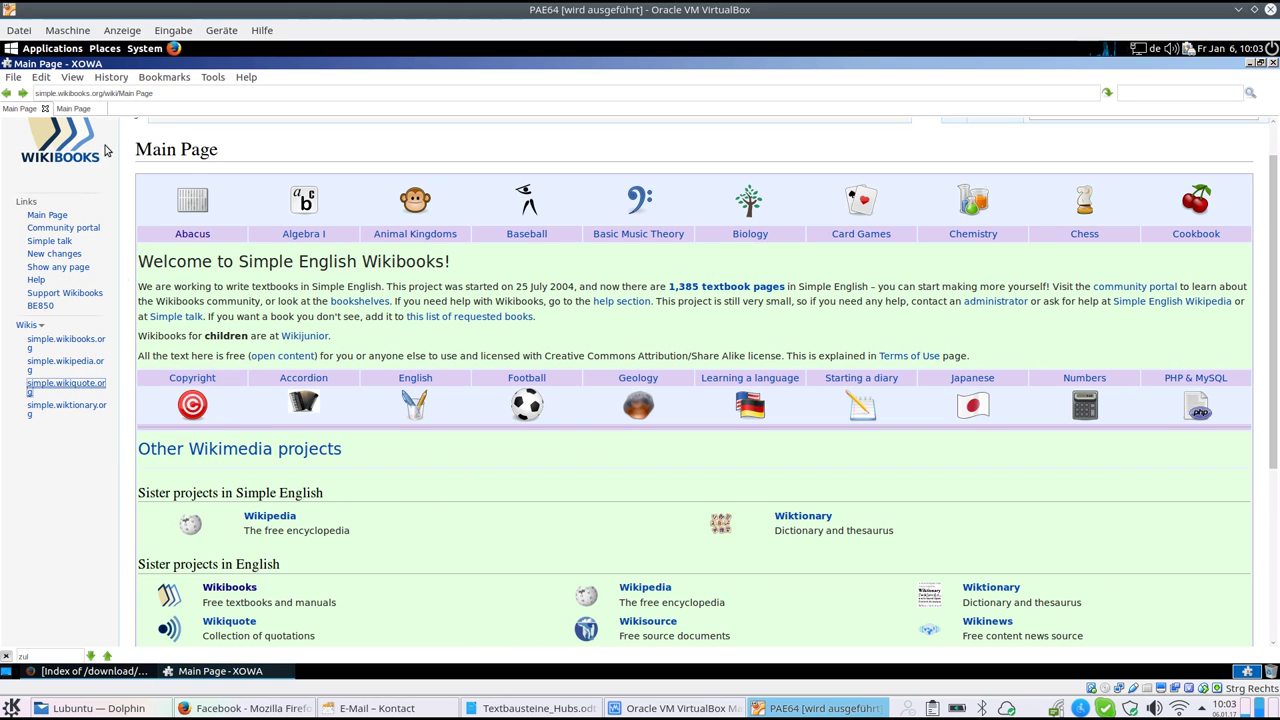
click(71, 110)
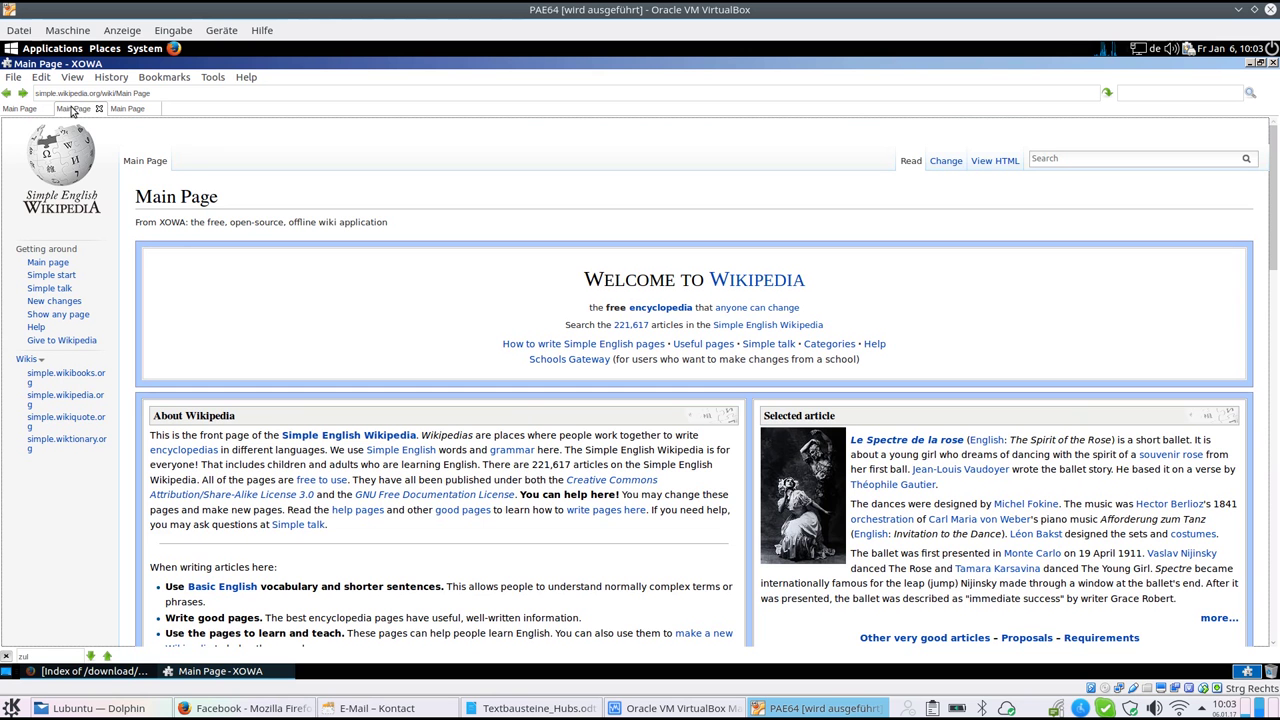
click(119, 112)
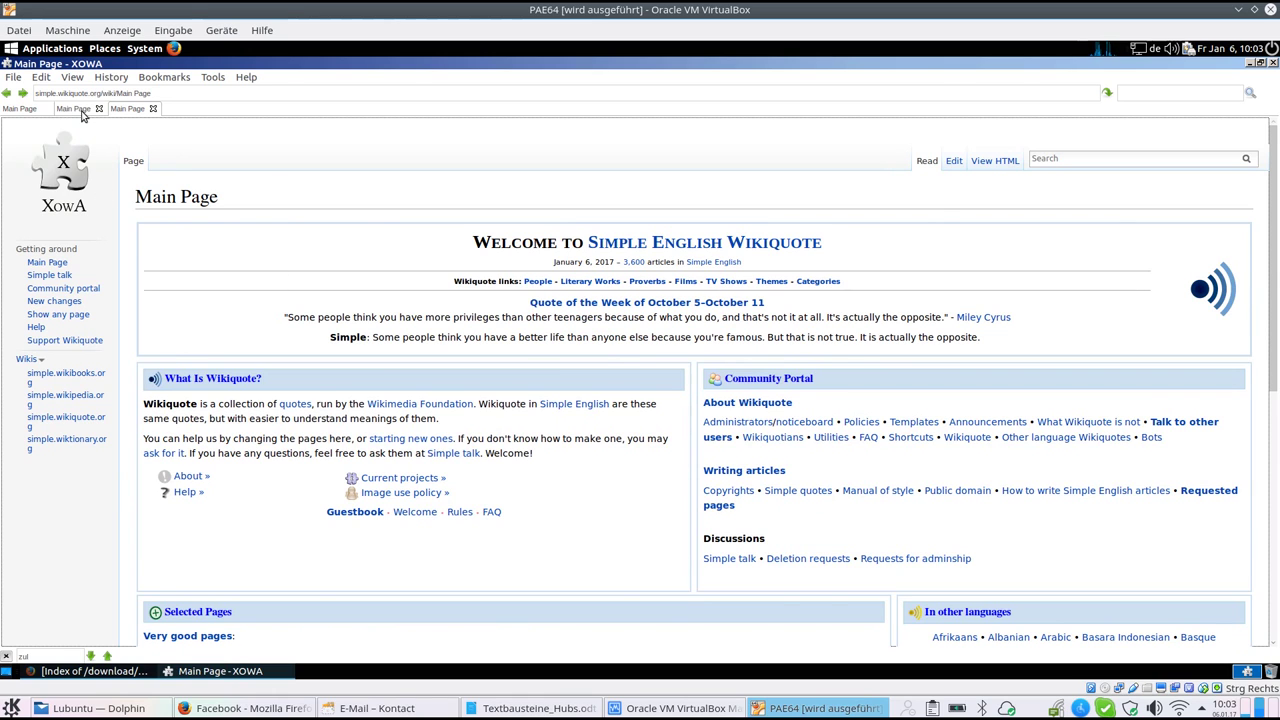
click(83, 114)
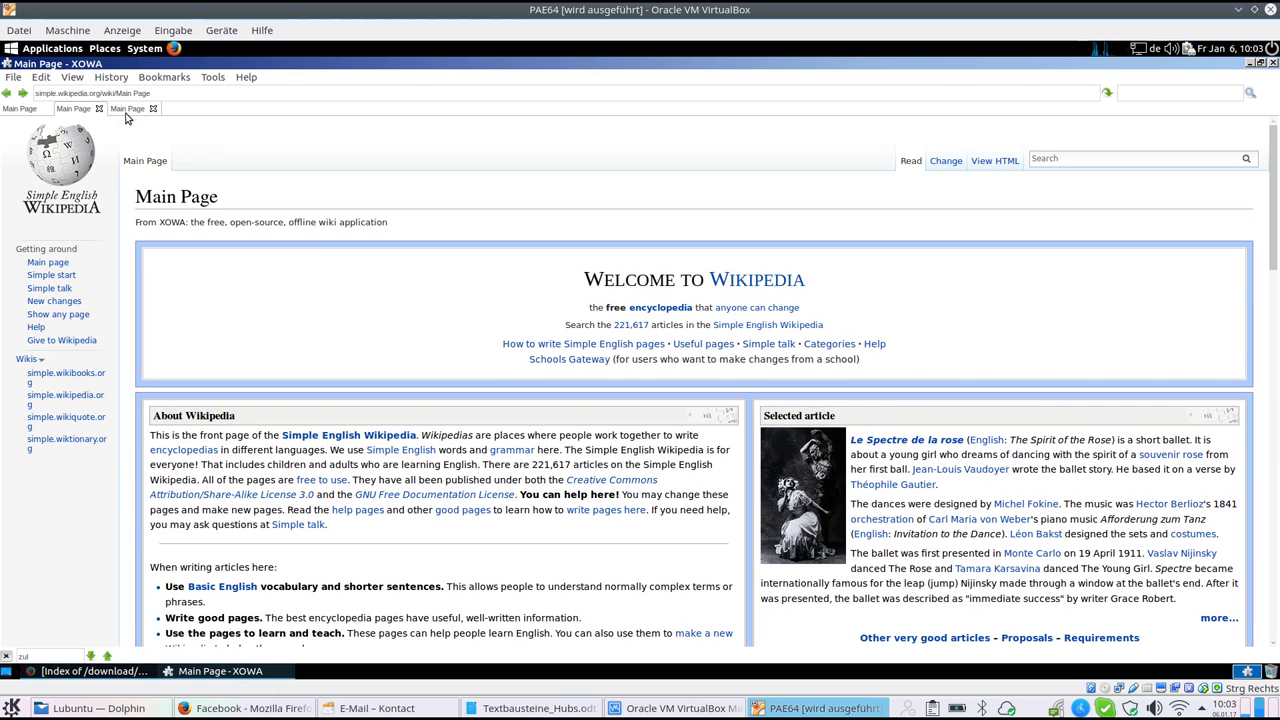
Step: Open Simple English Wiktionary in a new tab, view it, and minimize XOWA
right_click(44, 440)
click(70, 446)
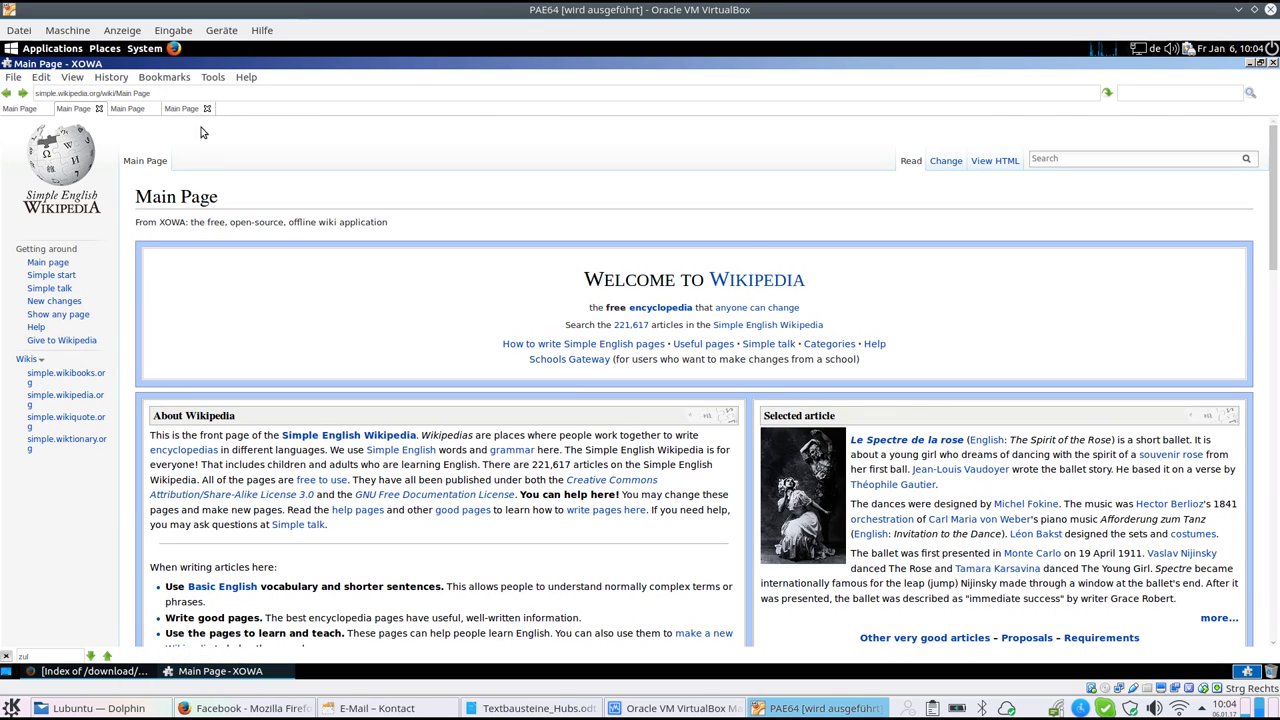
click(190, 110)
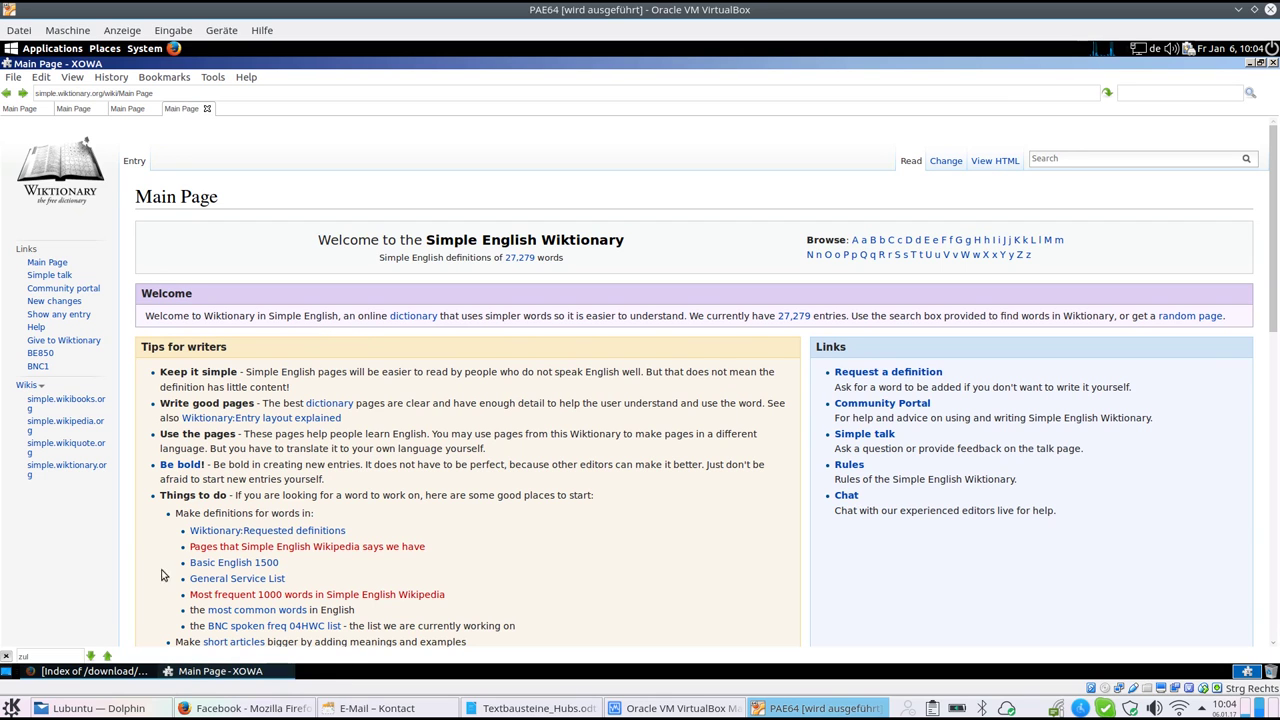
click(1250, 63)
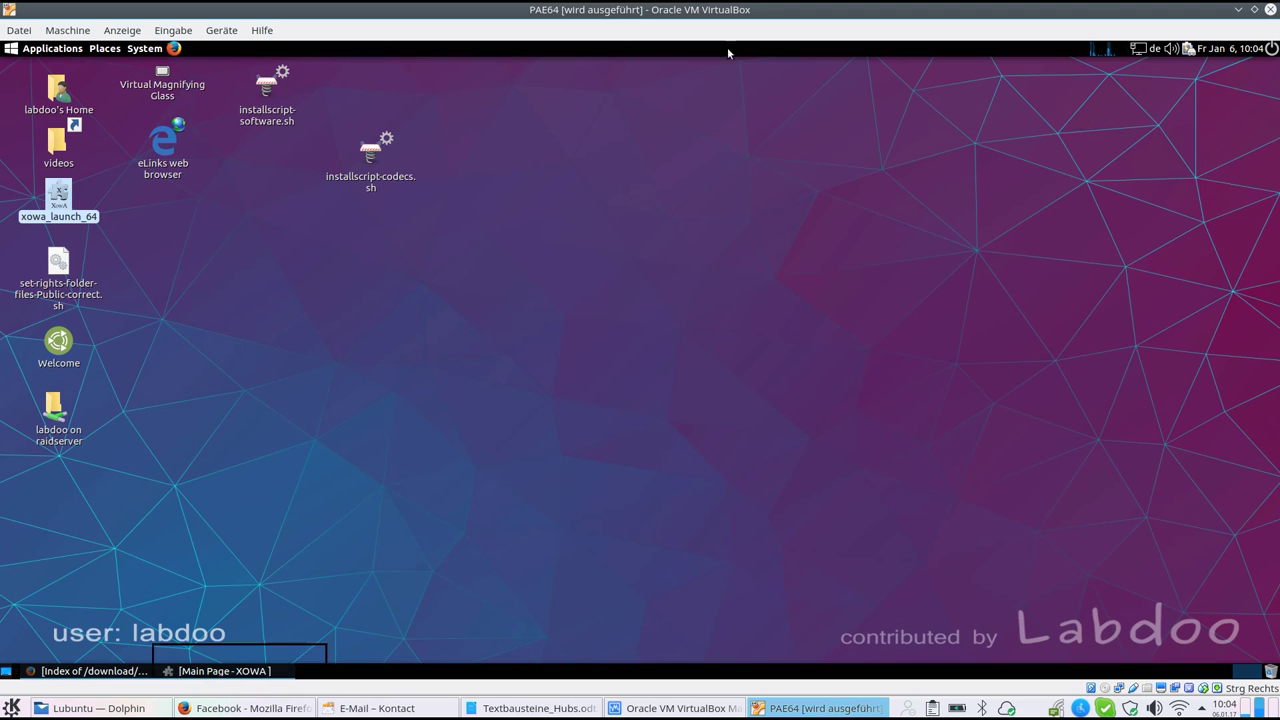
Step: Browse Home > Public > xowa > wiki to see the four simple.* wiki folders, then launch Firefox
double_click(57, 95)
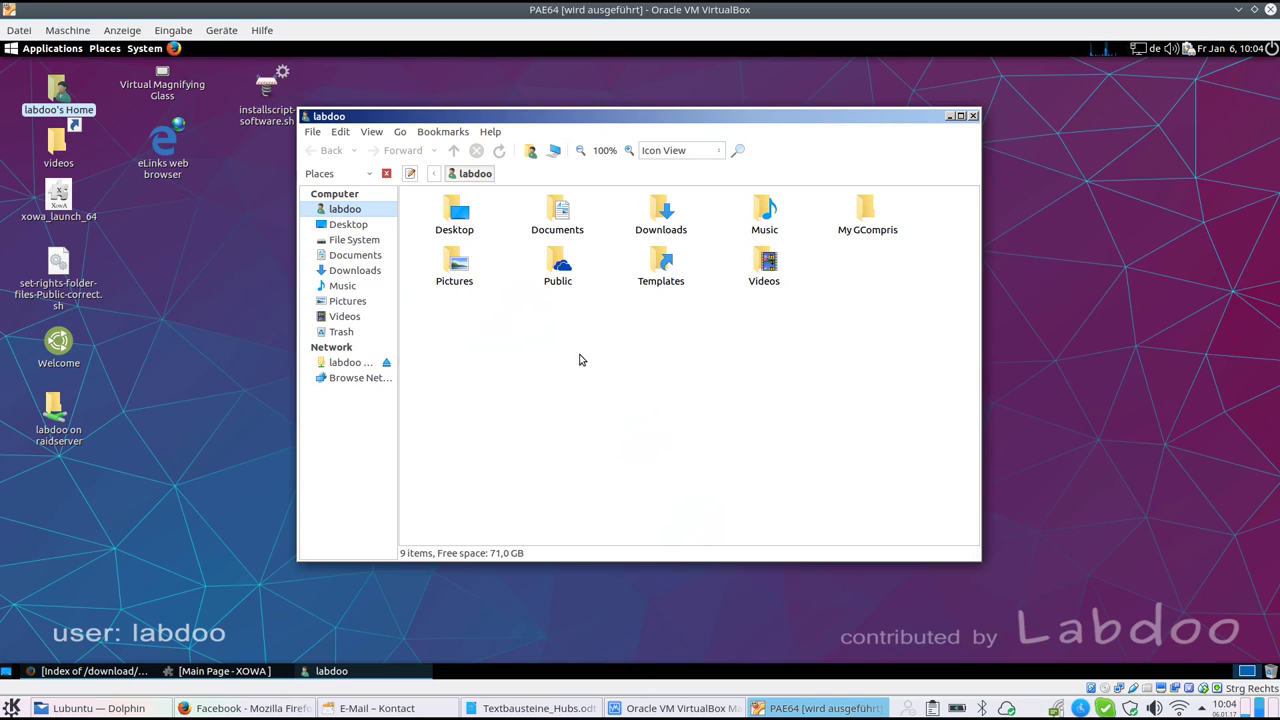
double_click(559, 263)
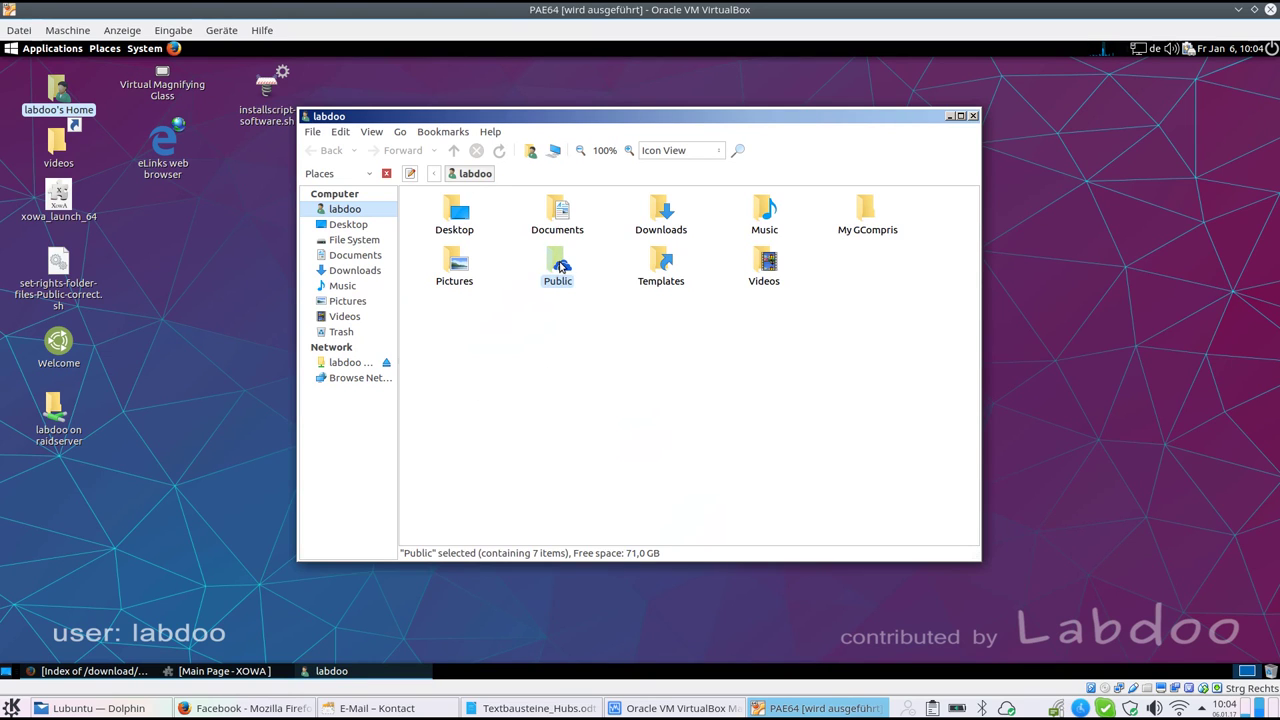
double_click(455, 268)
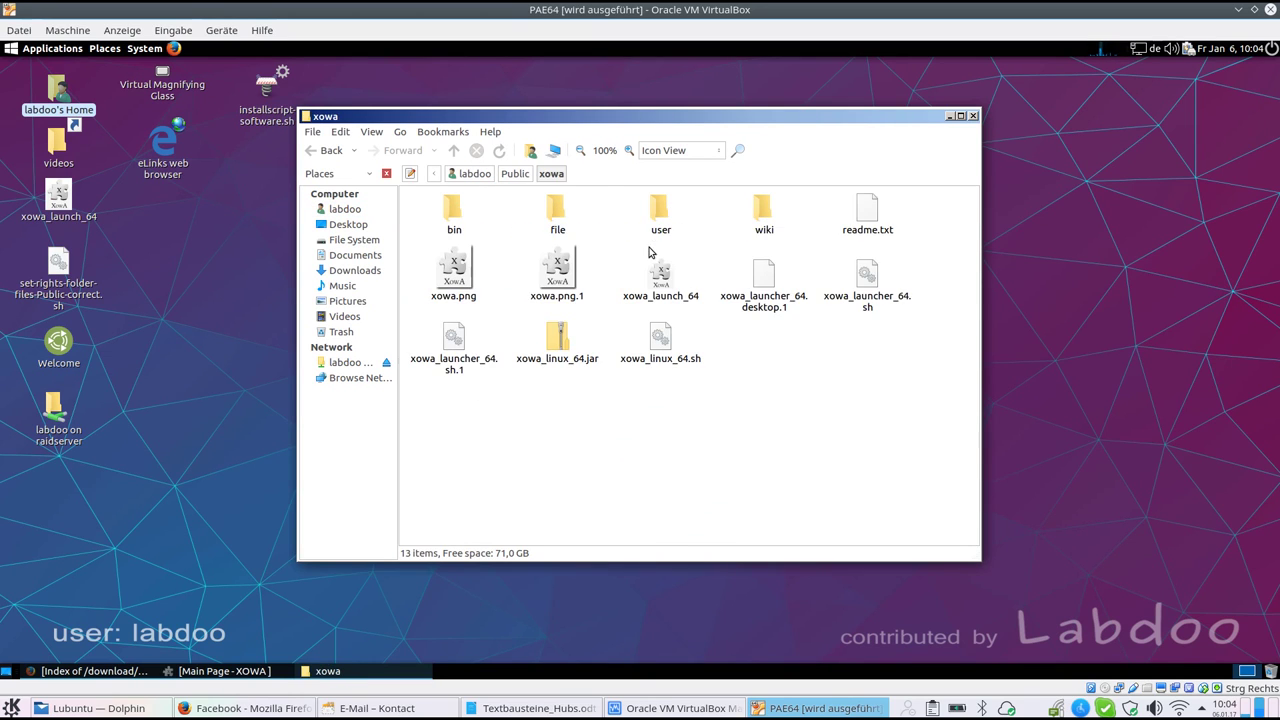
double_click(765, 210)
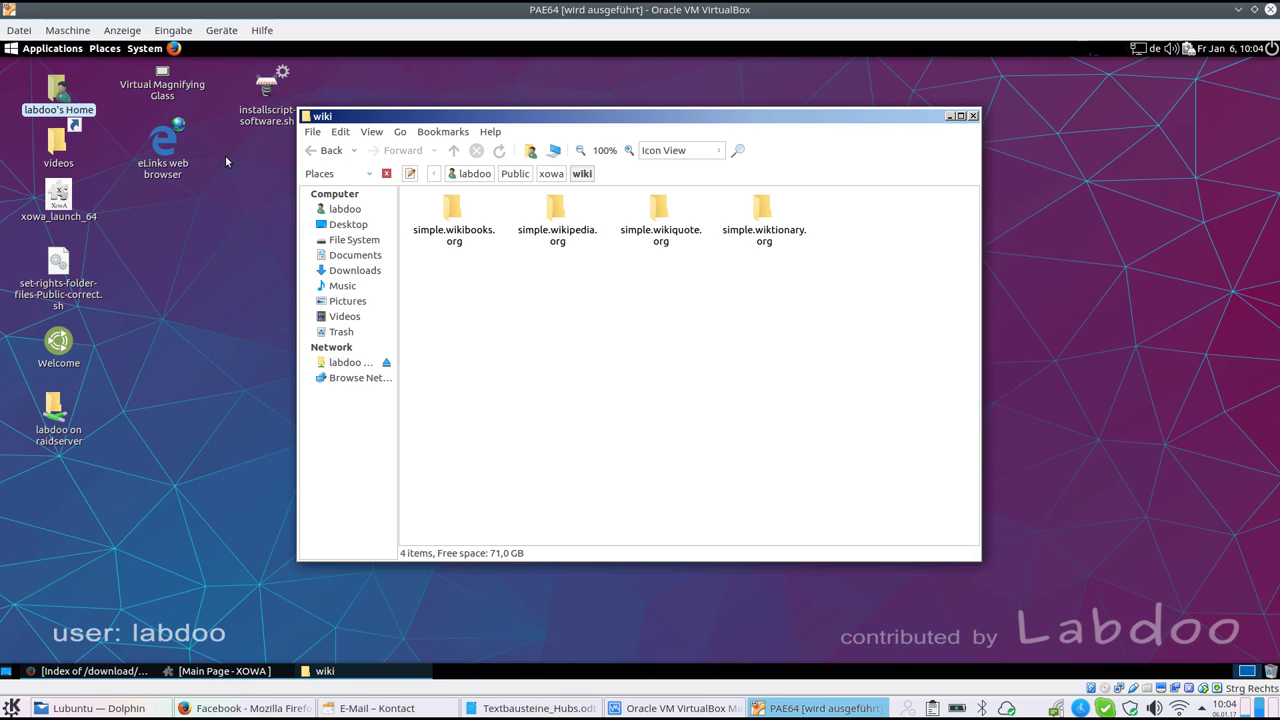
click(174, 48)
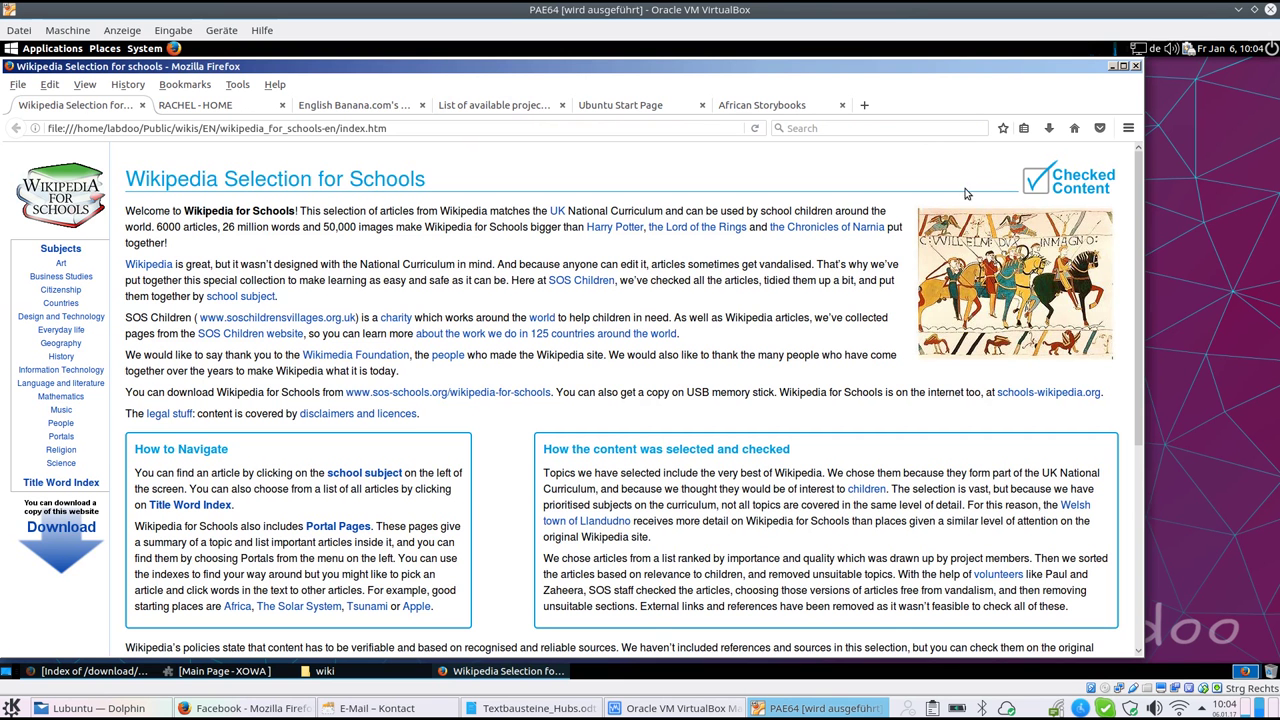
Step: Load the ftp.labdoo.org/download listing in a new Firefox tab
click(864, 106)
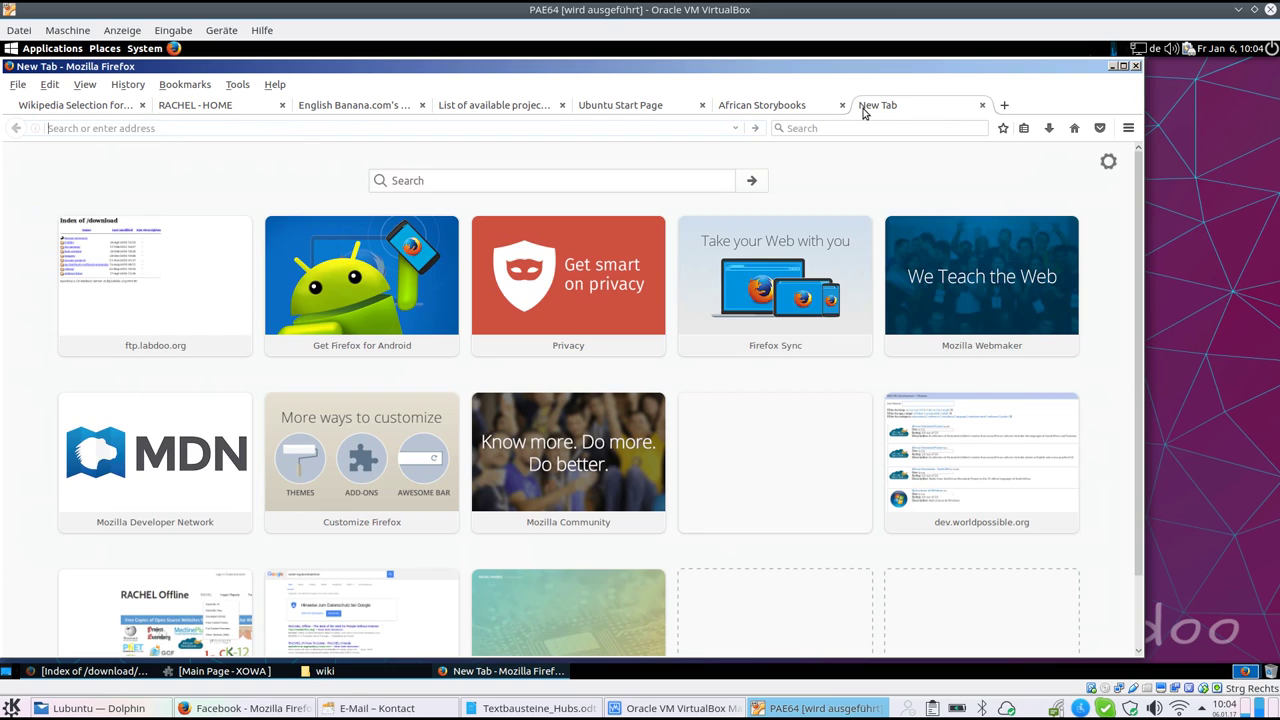
text(ftp.labdoo.org/)
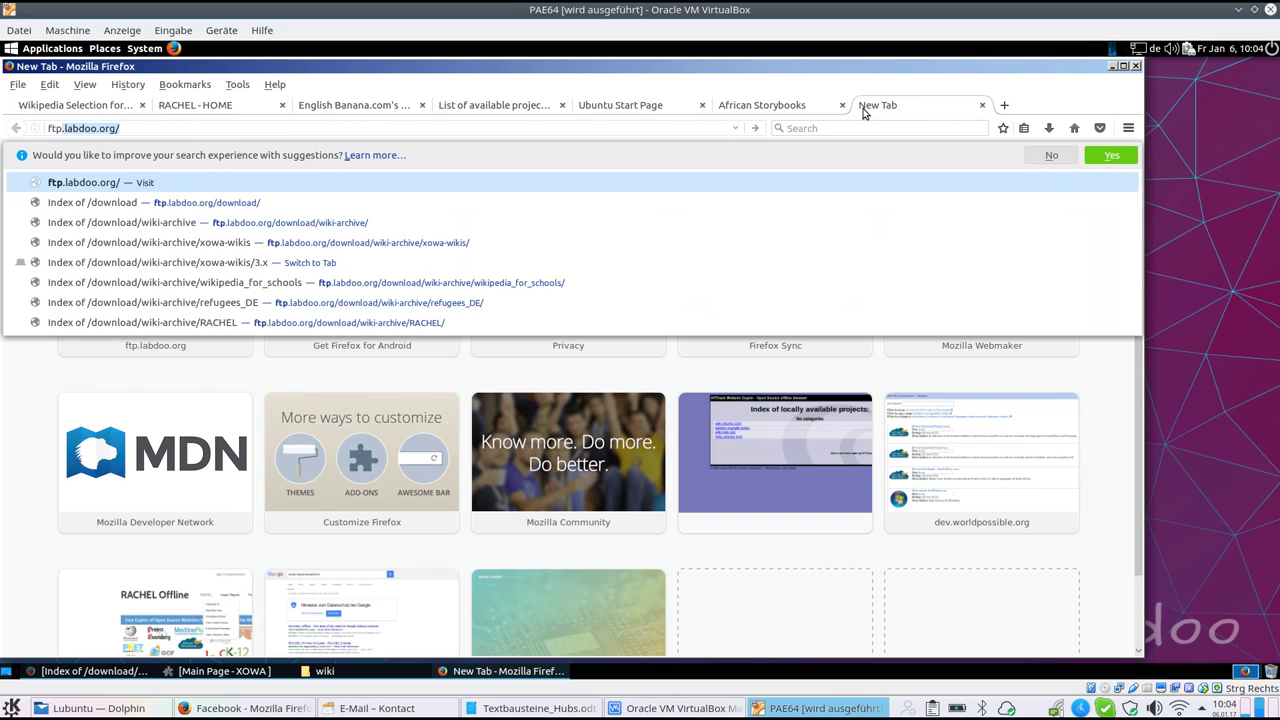
key(Down)
key(Return)
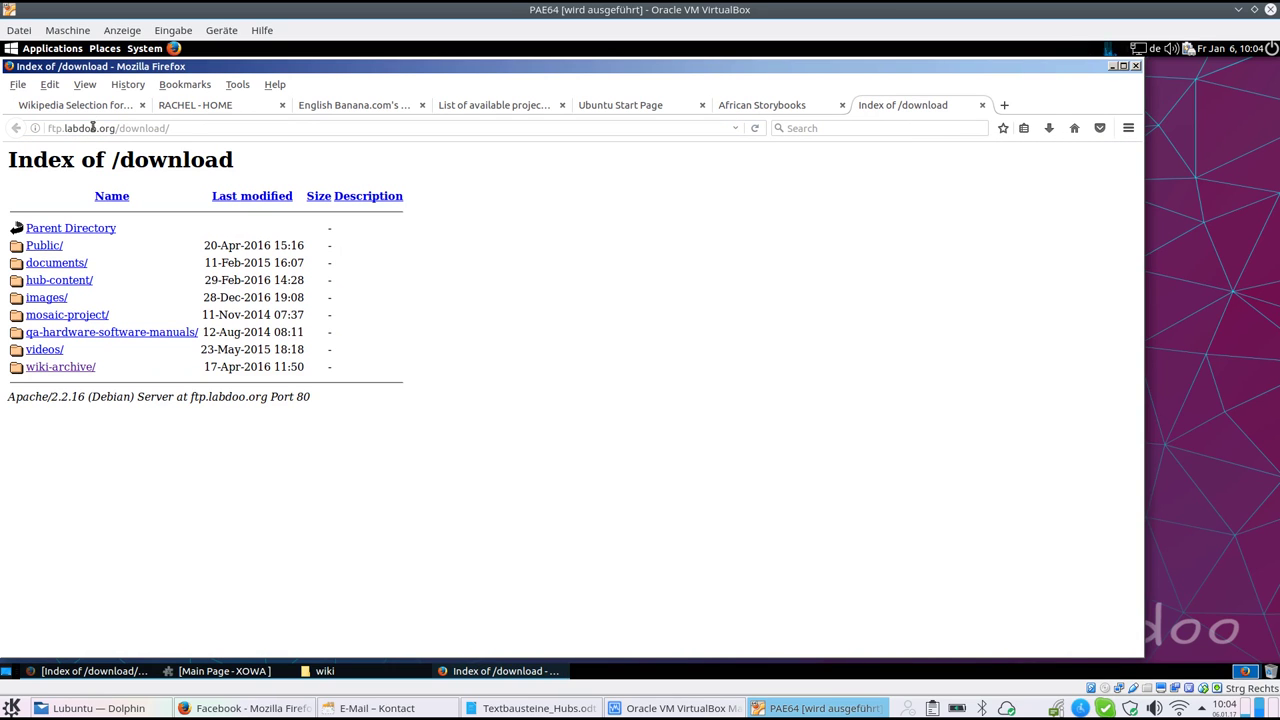
Step: Browse to wiki-archive/xowa-wikis/3.x, then bring the wiki folder window back to front
click(52, 367)
click(50, 334)
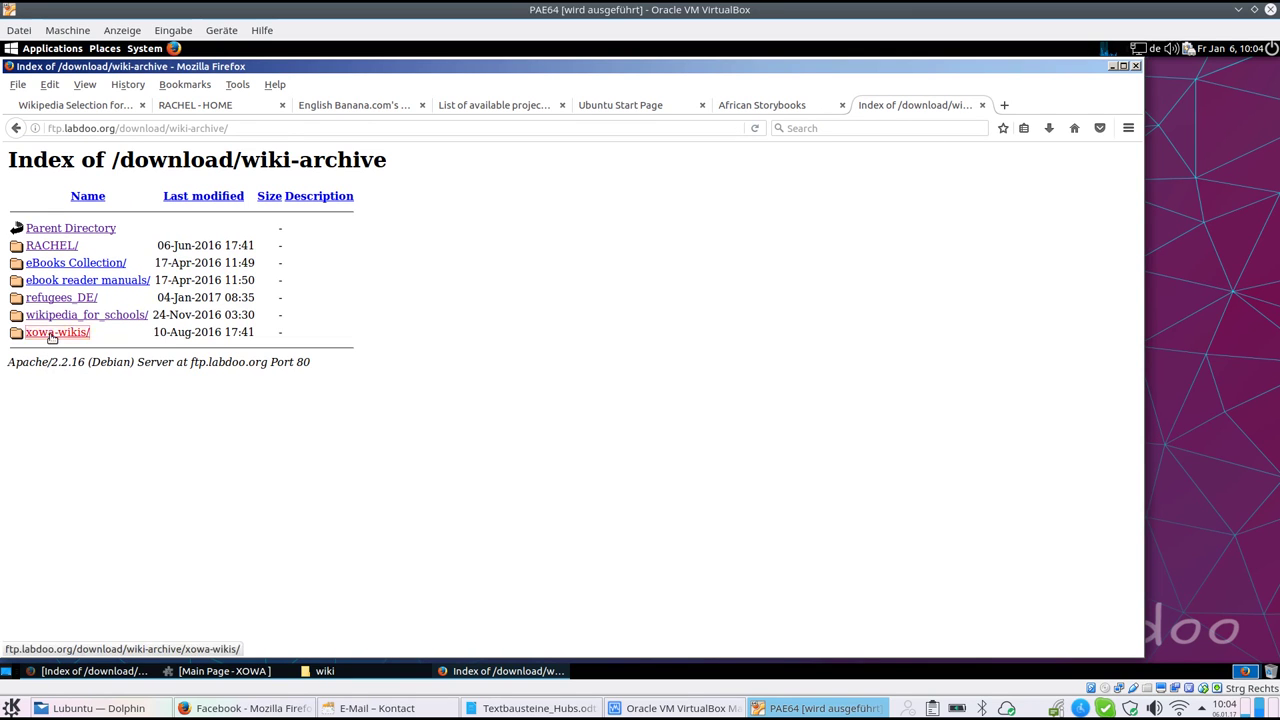
click(31, 248)
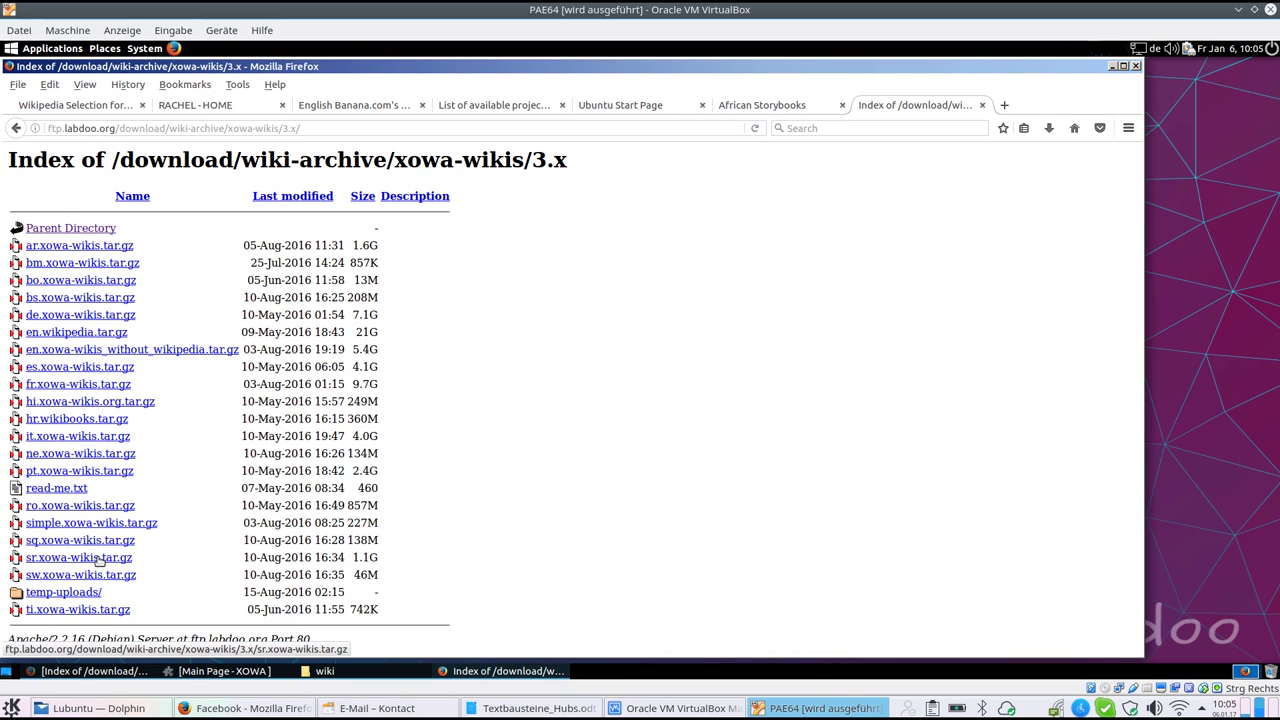
click(322, 671)
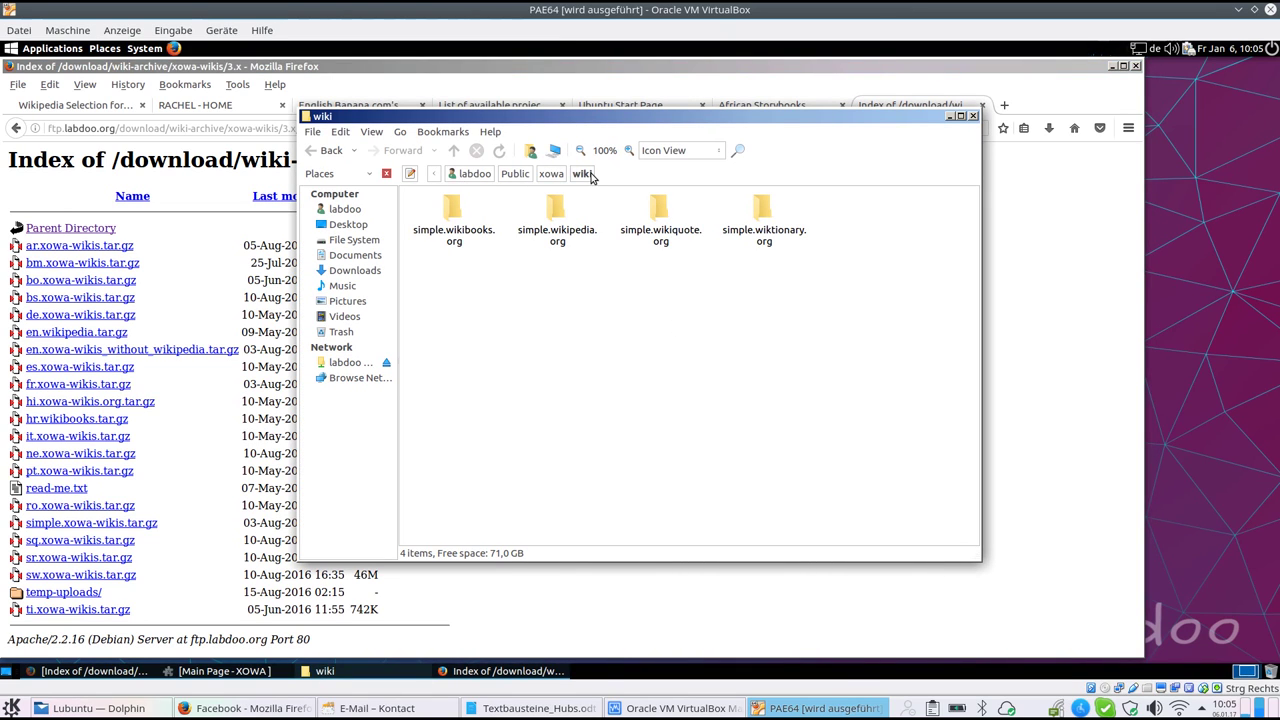
Step: Minimize the file manager and Firefox, then cancel running set-rights-folder-files-Public-correct.sh
click(950, 116)
click(1113, 65)
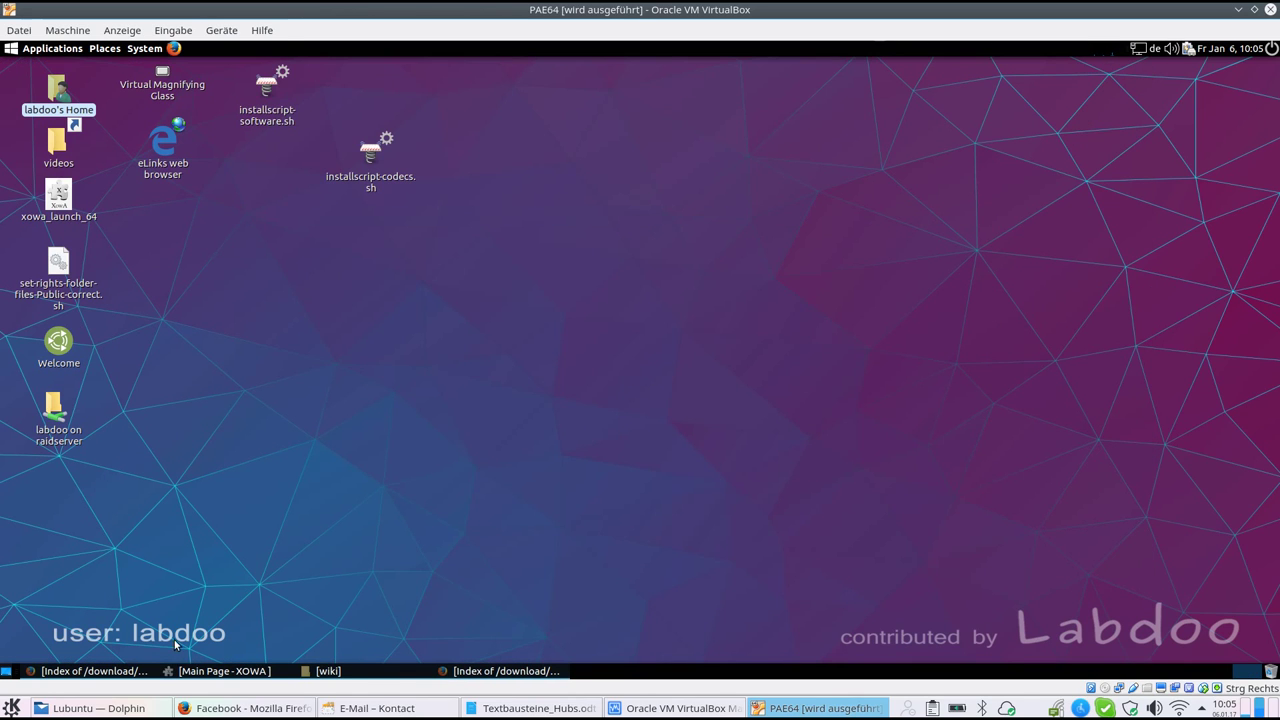
double_click(62, 262)
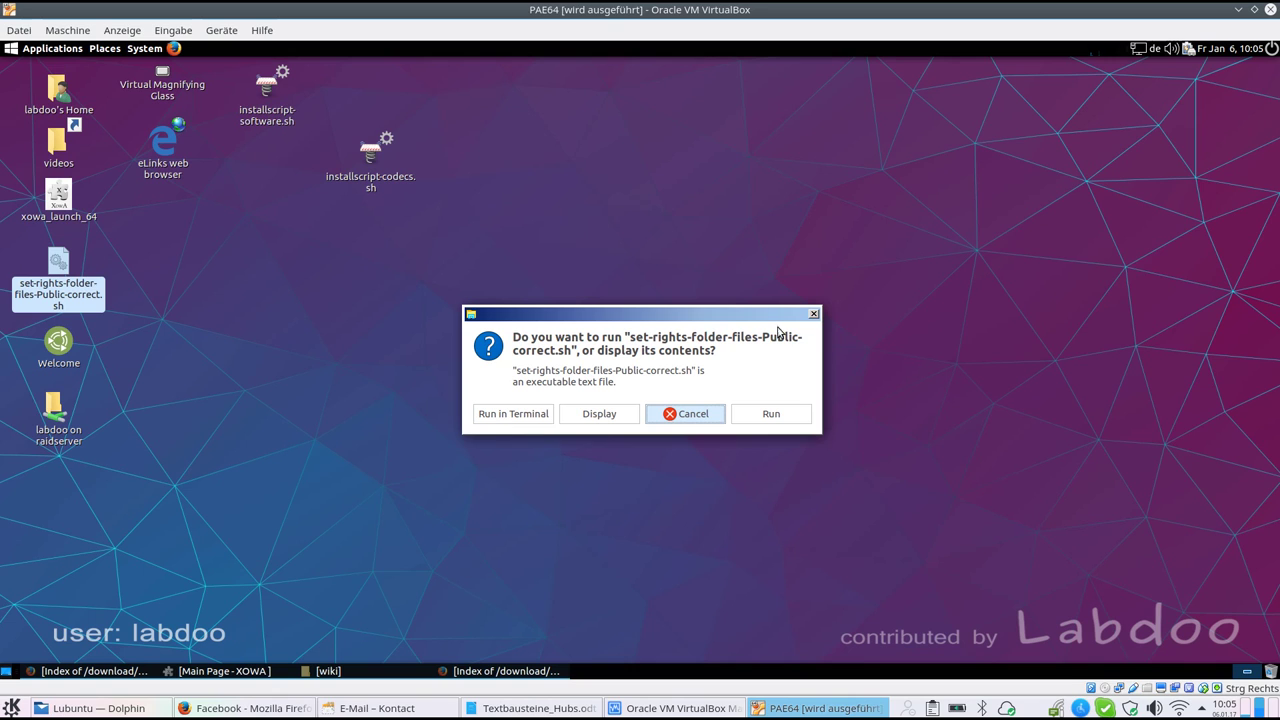
click(697, 420)
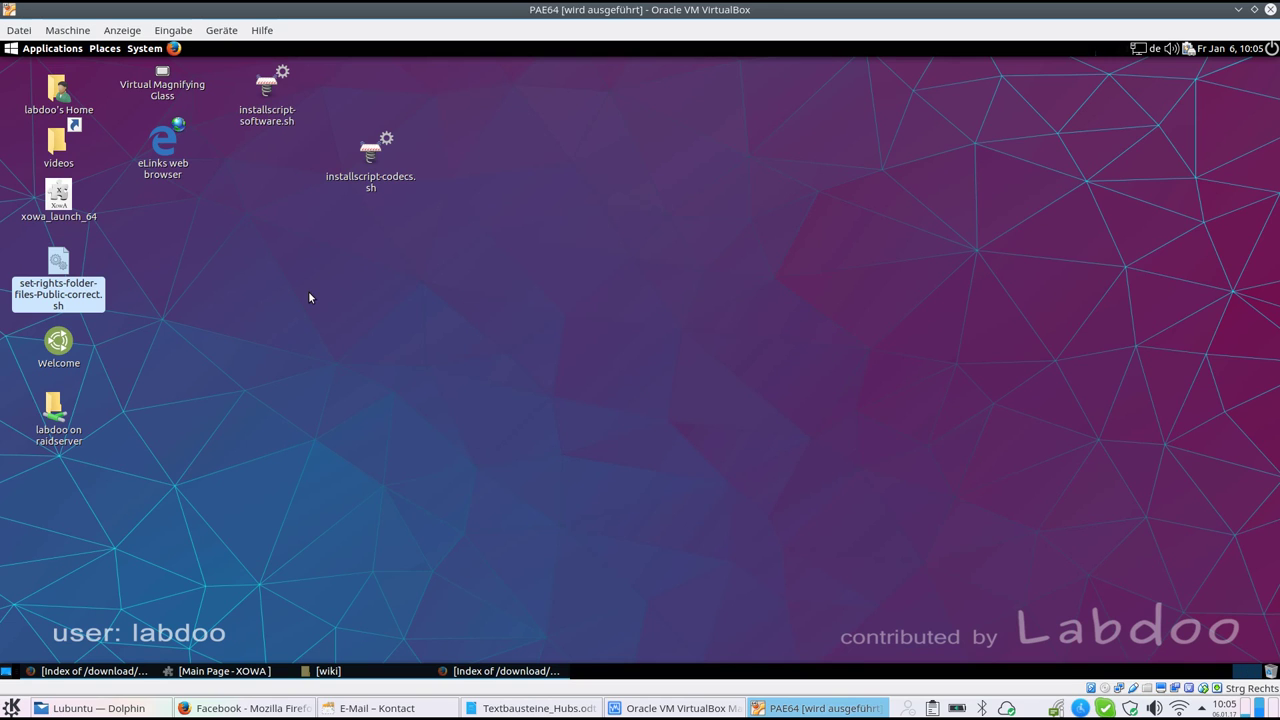
Step: Restore XOWA and switch through the Wikiquote tab to the Simple English Wikipedia tab
click(222, 671)
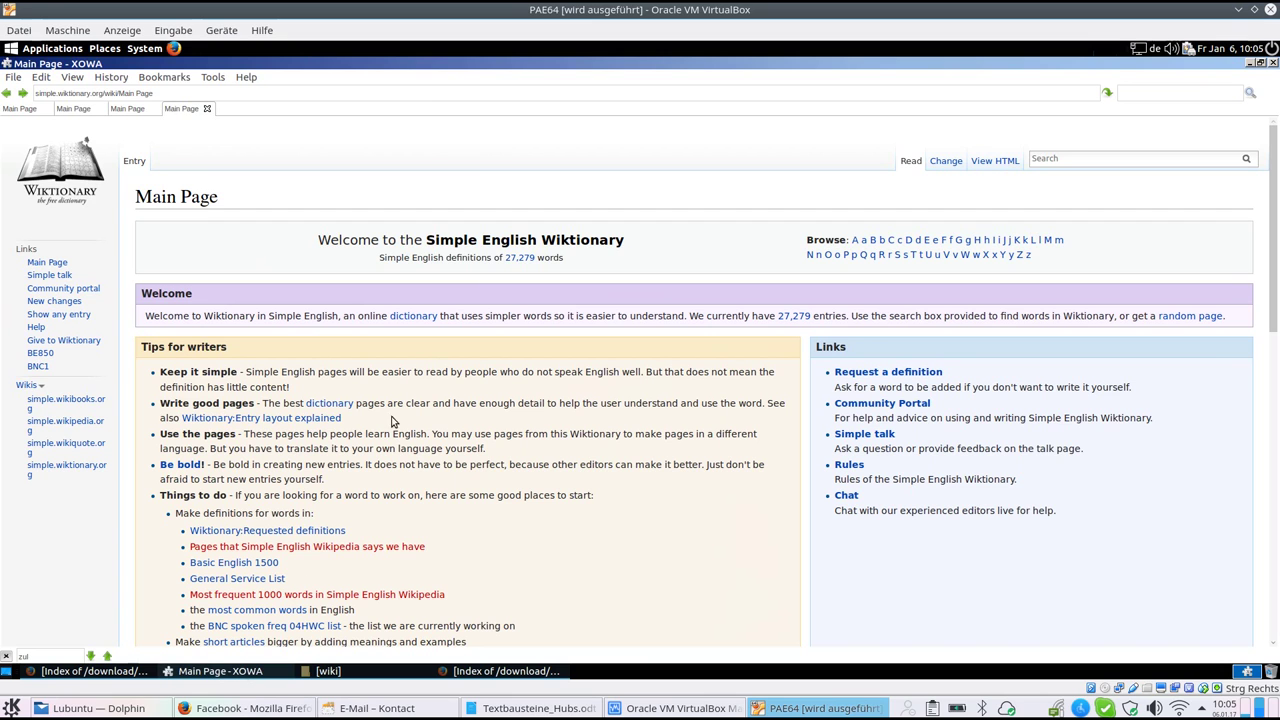
click(124, 108)
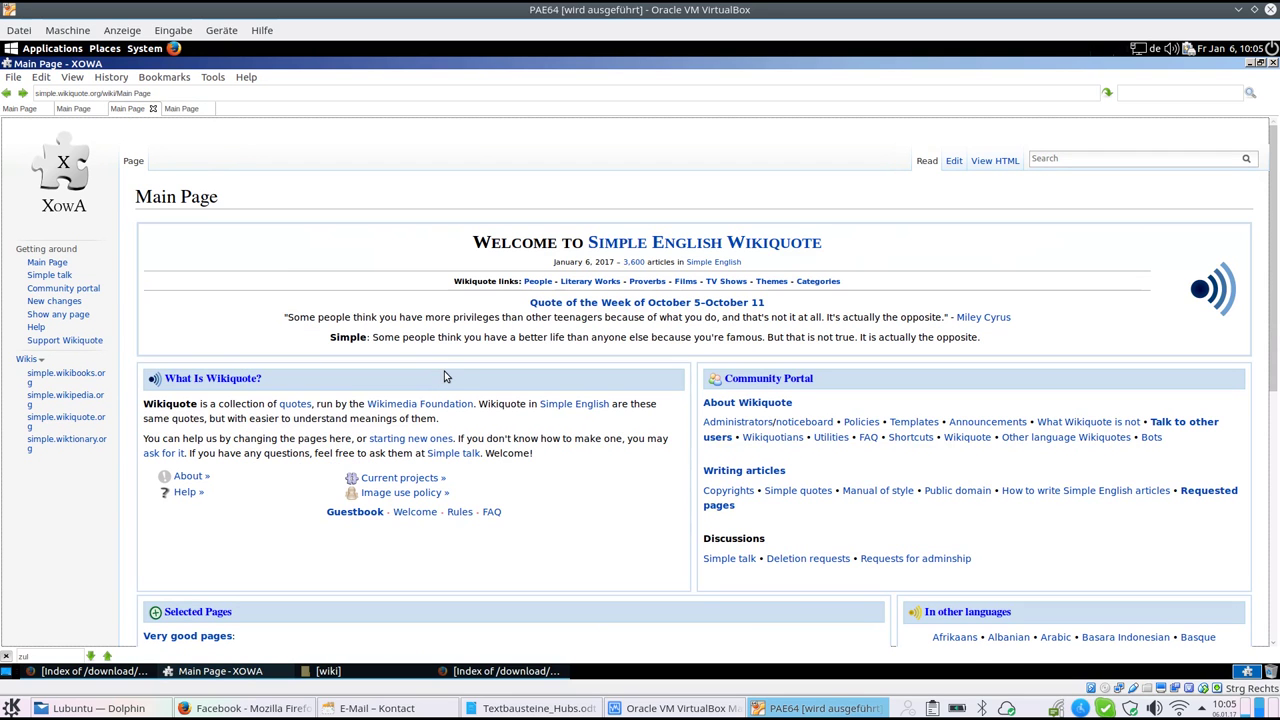
click(80, 108)
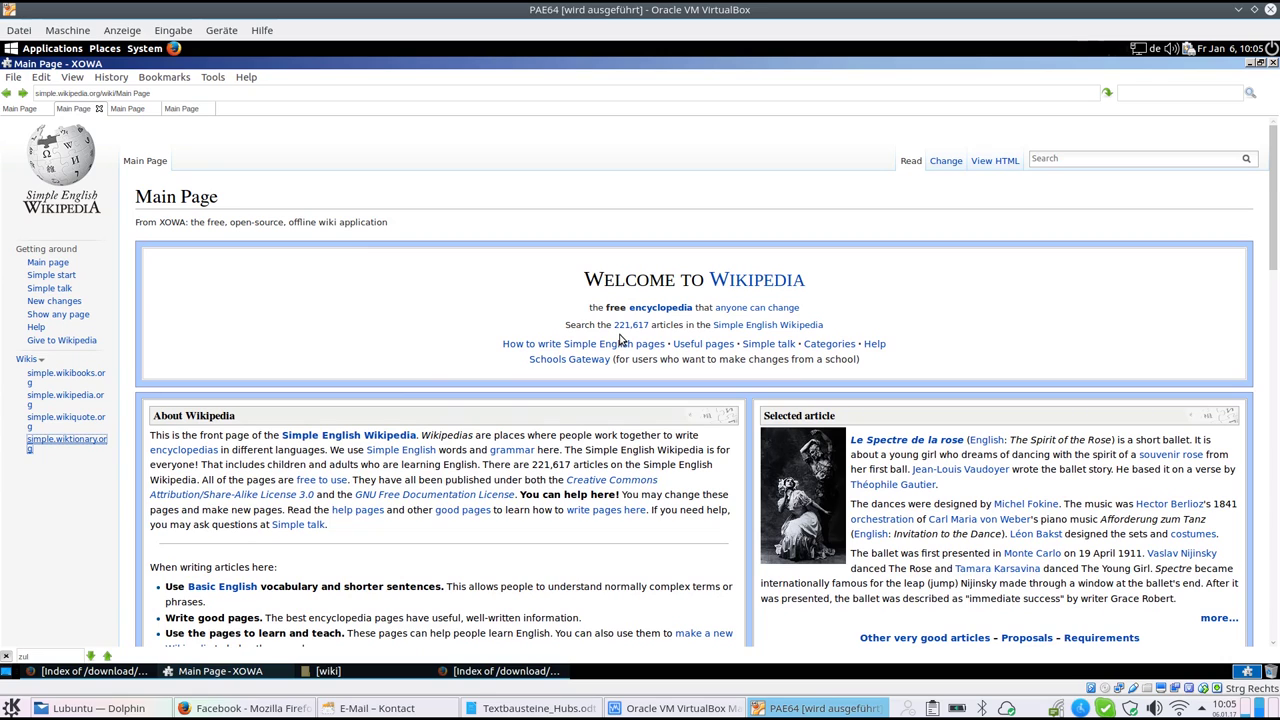